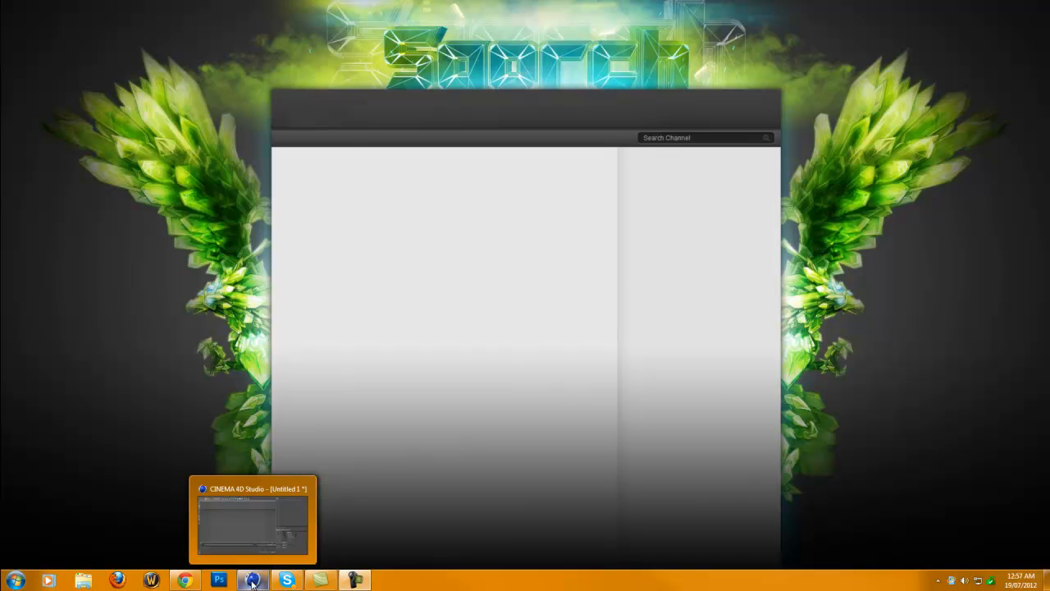
Switch to CINEMA 4D and set the render output size to 1280 by 720 pixels
{"action": "left_click", "coordinate": [253, 581]}
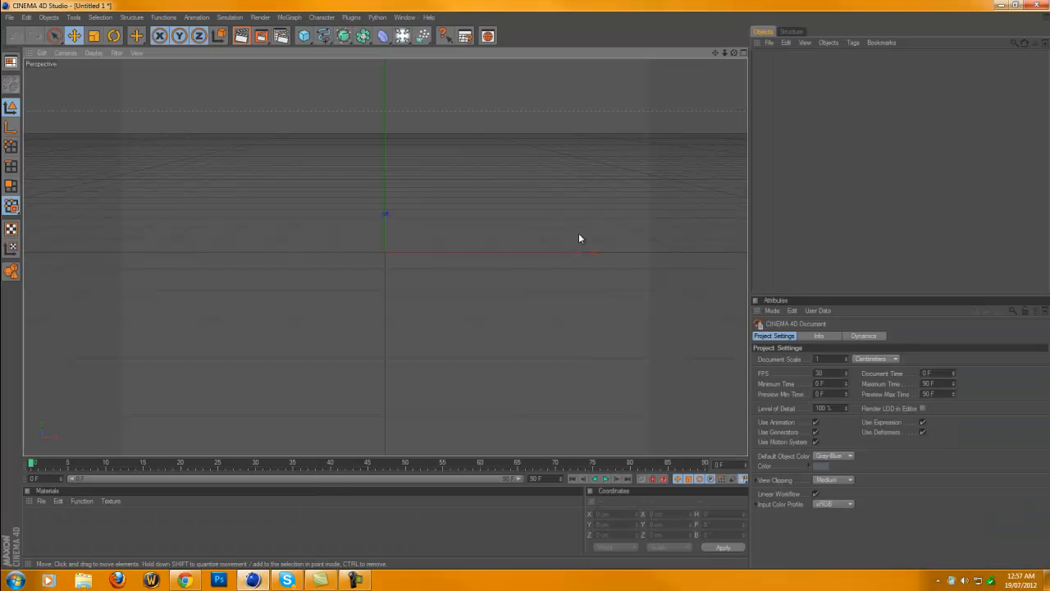
{"action": "left_click", "coordinate": [280, 36]}
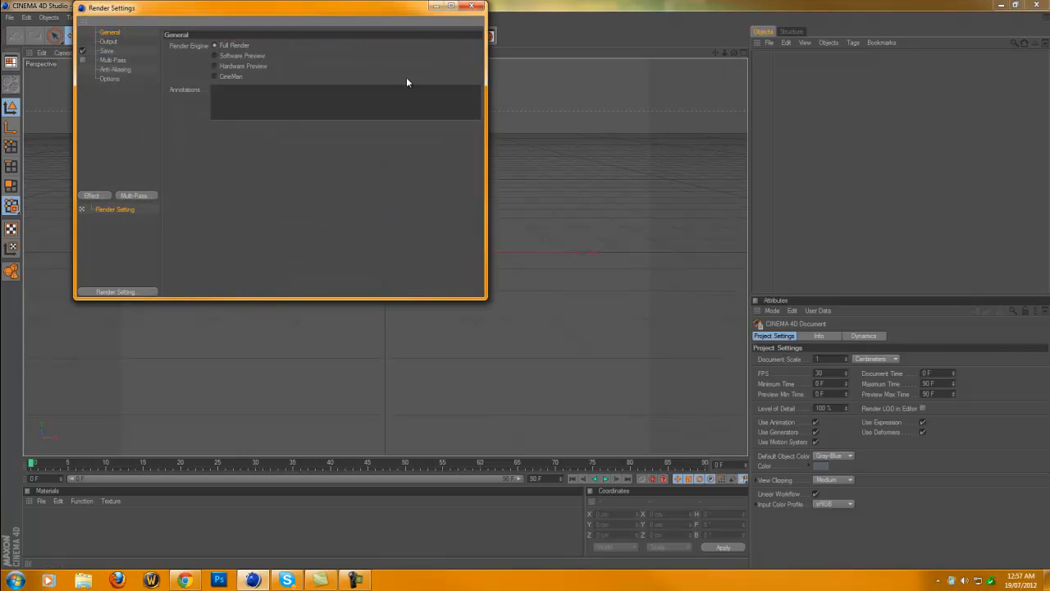
{"action": "left_click", "coordinate": [435, 6]}
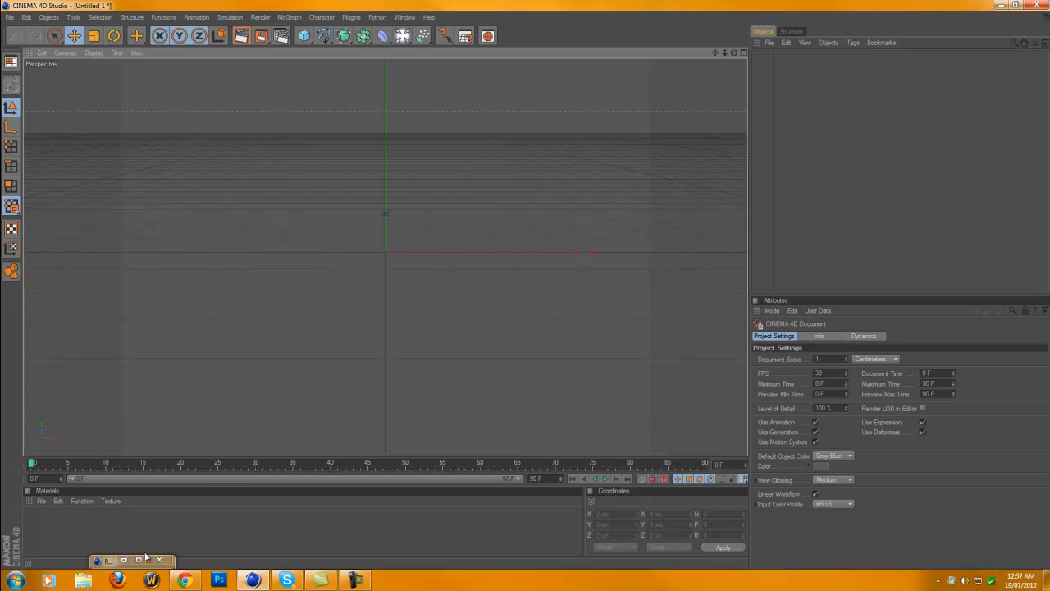
{"action": "left_click", "coordinate": [138, 559]}
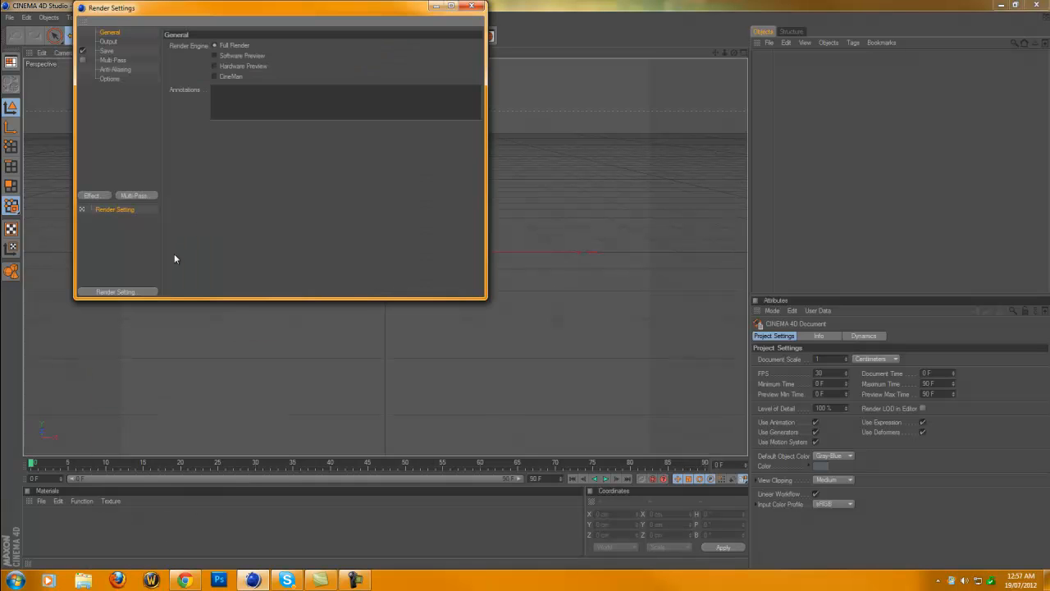
{"action": "left_click", "coordinate": [107, 42]}
{"action": "double_click", "coordinate": [236, 56]}
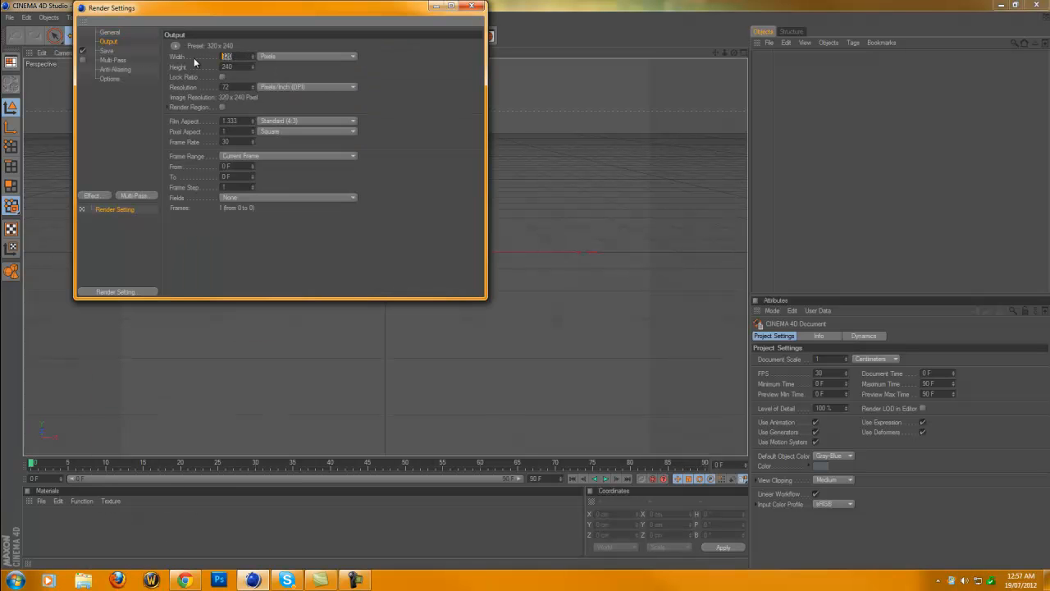
{"action": "type", "text": "1280"}
{"action": "key", "text": "Tab"}
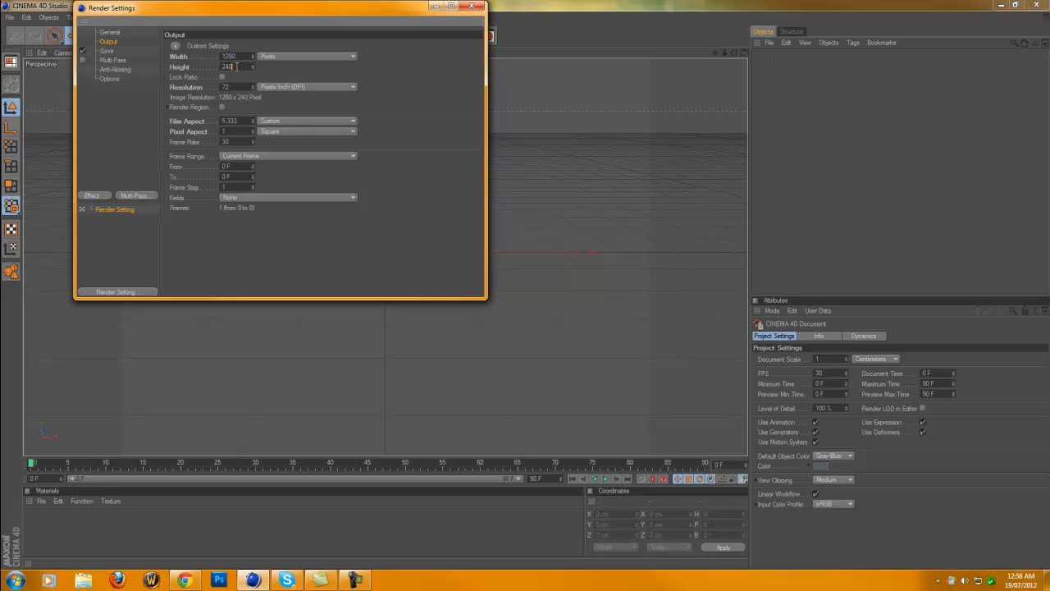
{"action": "type", "text": "720"}
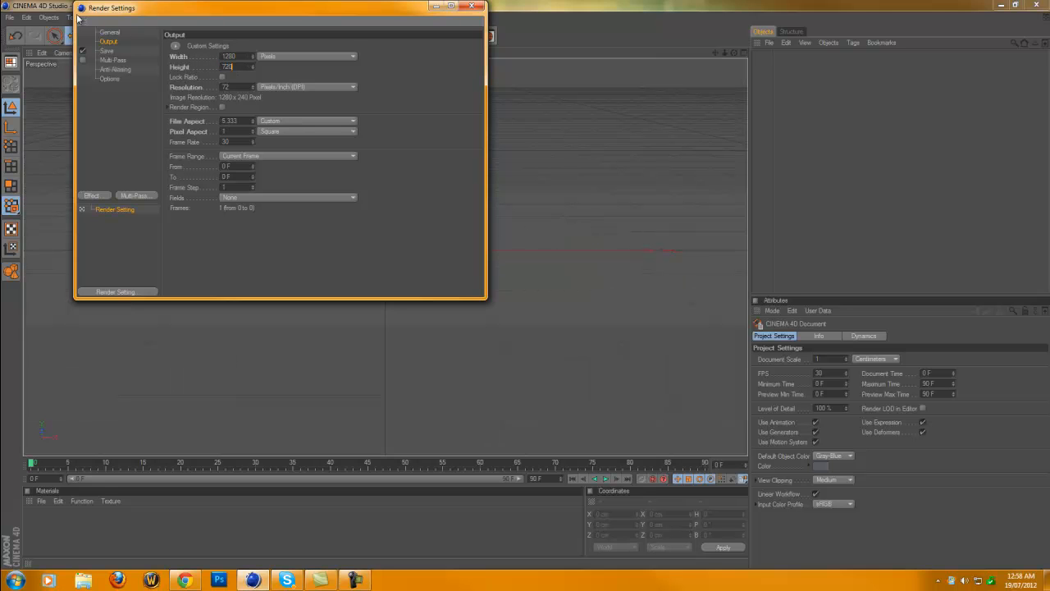
Set the render's save format to PNG and enable its alpha channel
{"action": "left_click", "coordinate": [106, 51]}
{"action": "left_click", "coordinate": [256, 76]}
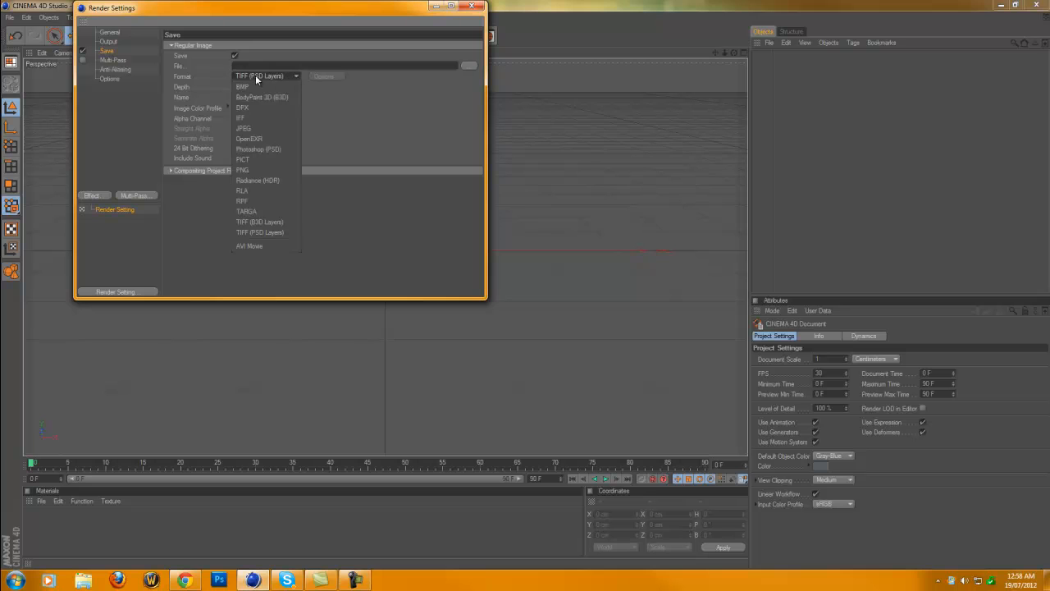
{"action": "left_click", "coordinate": [263, 170]}
{"action": "left_click", "coordinate": [236, 119]}
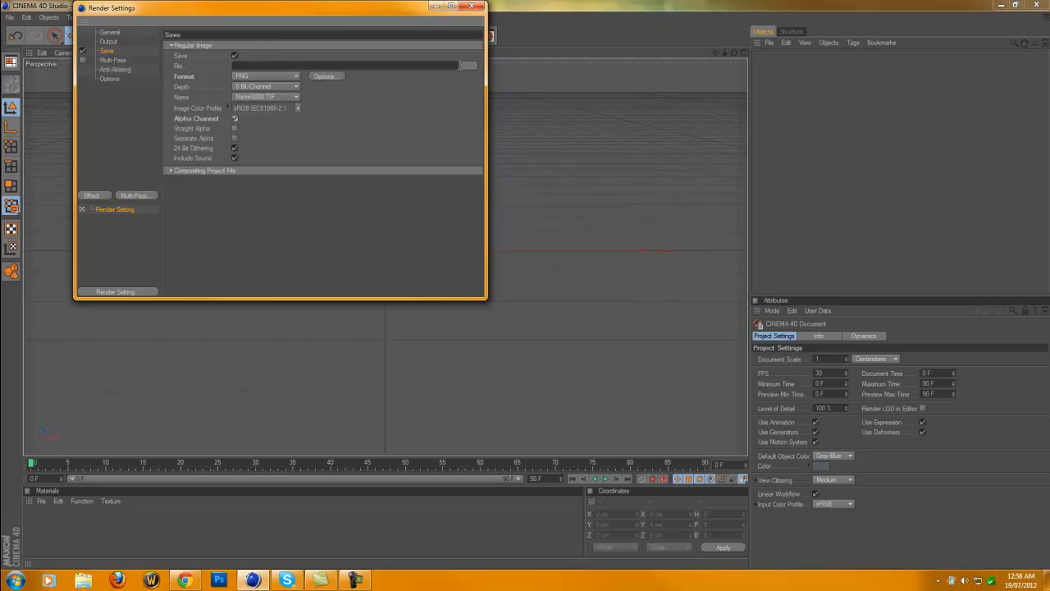
Set the render's output file to SqorchText2 on the desktop and put the render settings away
{"action": "left_click", "coordinate": [462, 64]}
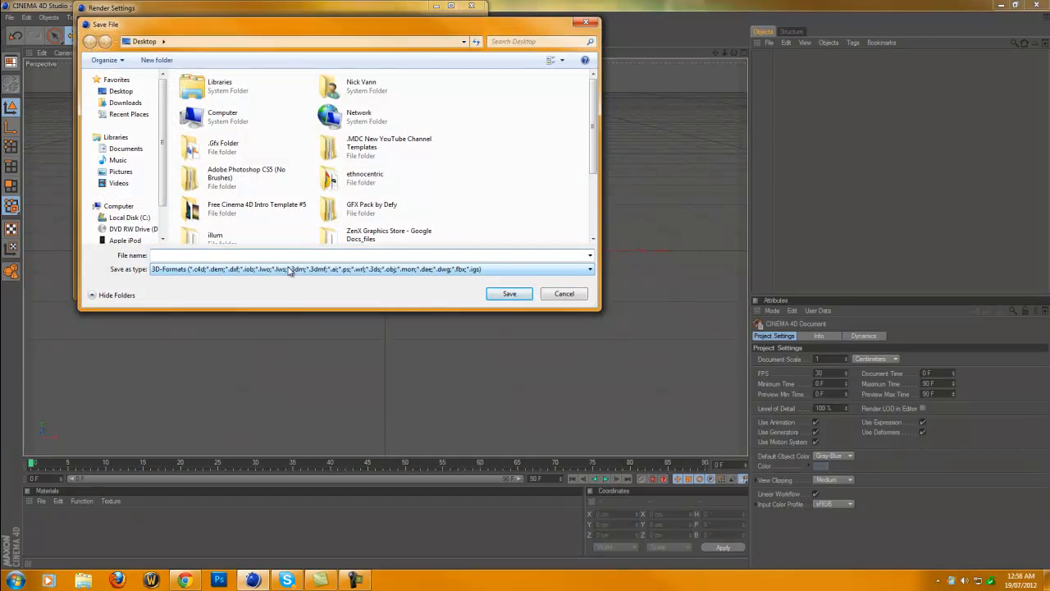
{"action": "type", "text": "Sqorch"}
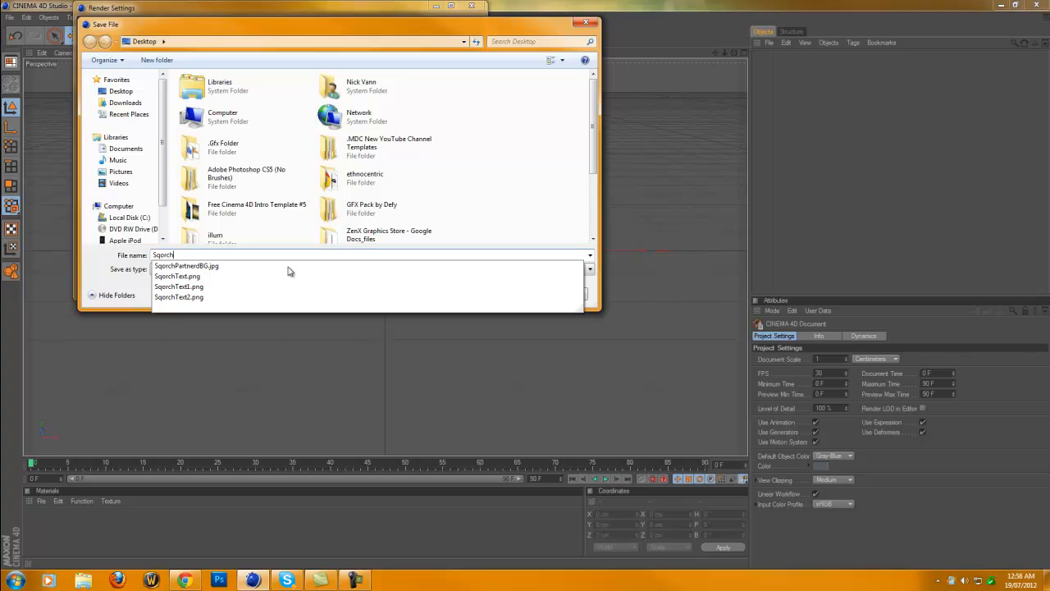
{"action": "type", "text": "Te"}
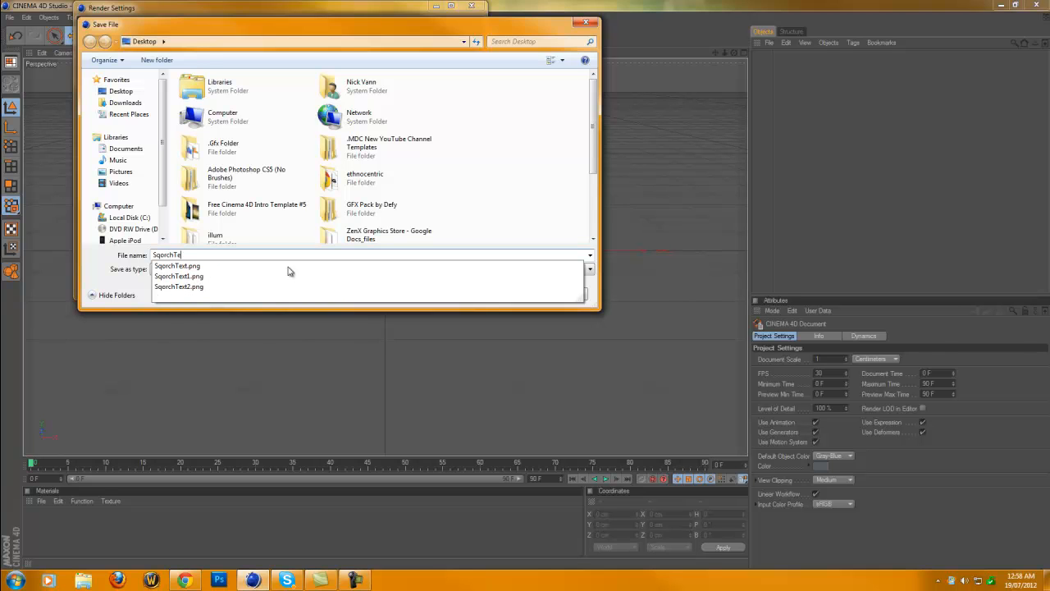
{"action": "type", "text": "xt2"}
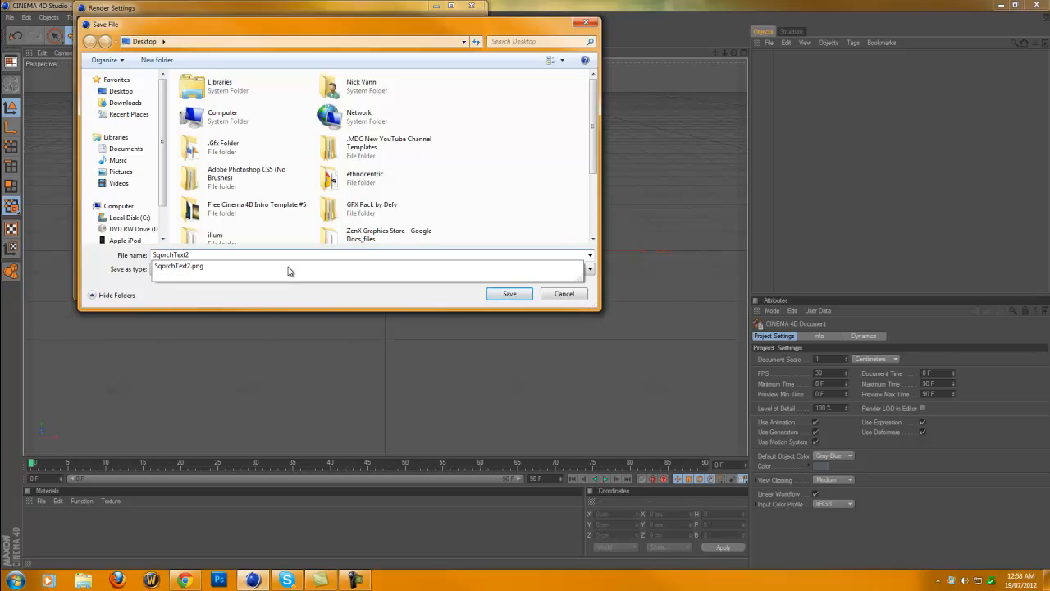
{"action": "left_click", "coordinate": [509, 293]}
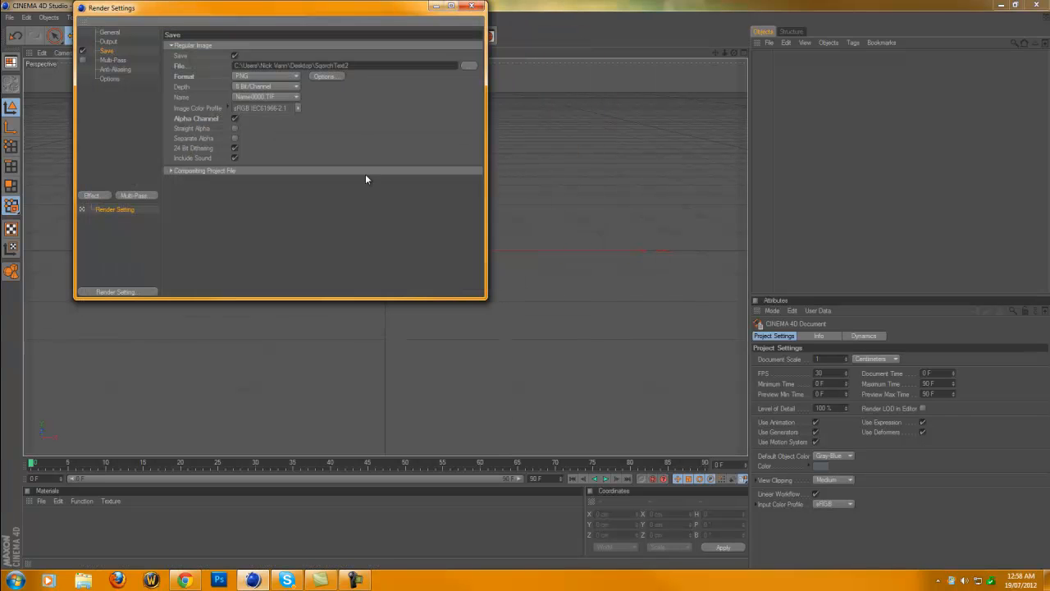
{"action": "left_click", "coordinate": [433, 6]}
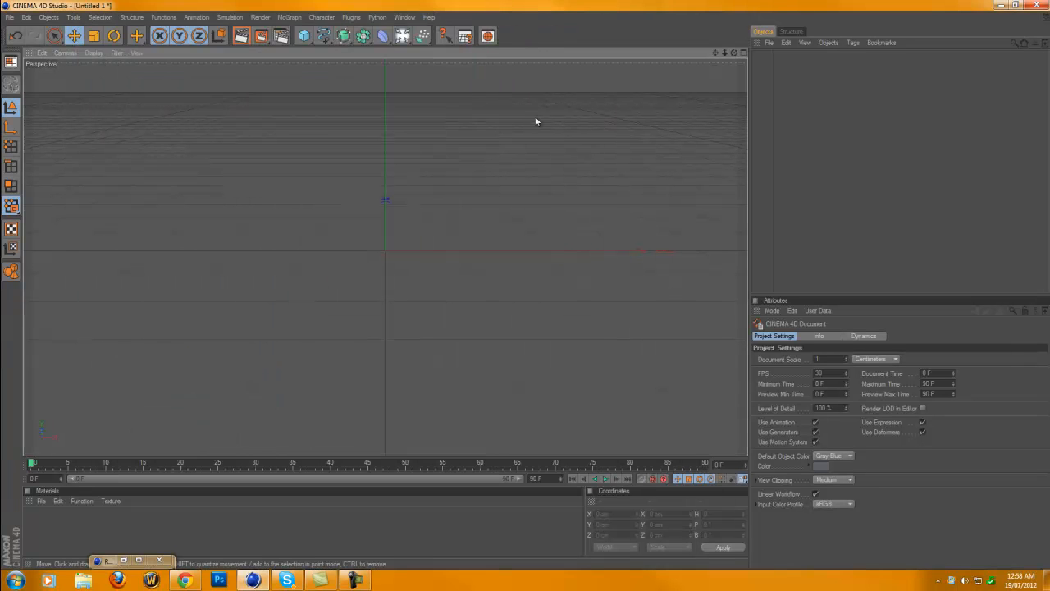
Add a MoText object to the scene with a depth of 100 and a subdivision of 12
{"action": "left_click", "coordinate": [290, 17]}
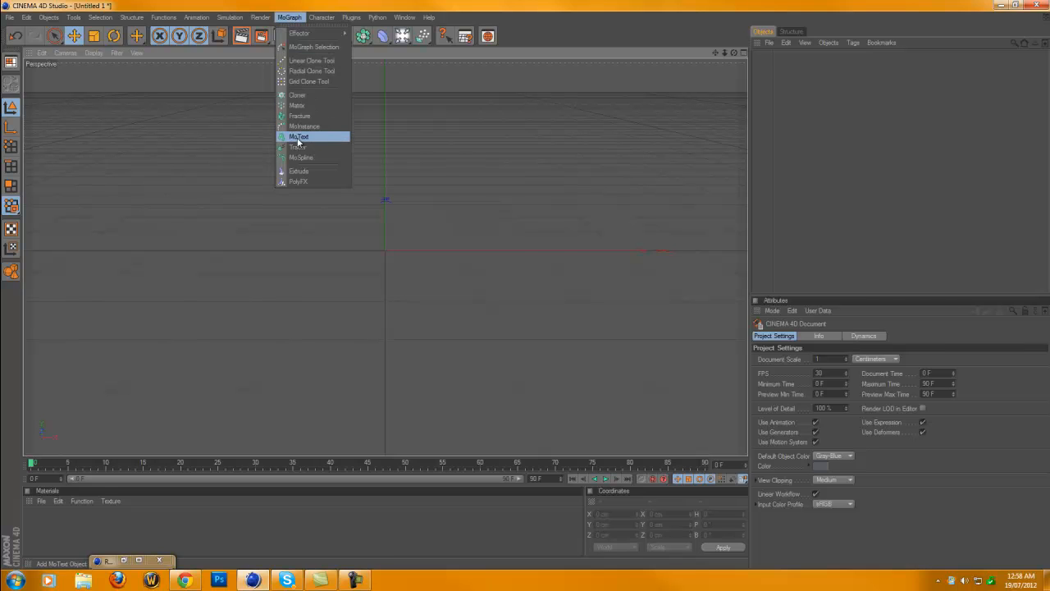
{"action": "left_click", "coordinate": [297, 137]}
{"action": "left_click", "coordinate": [856, 433]}
{"action": "left_click", "coordinate": [853, 443]}
{"action": "type", "text": "100"}
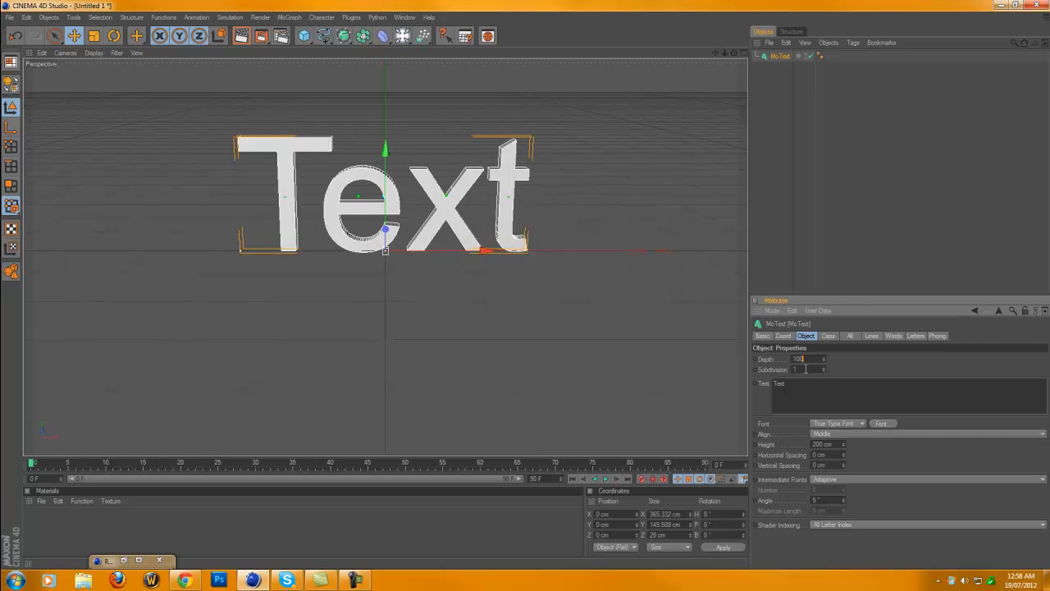
{"action": "left_click", "coordinate": [806, 368]}
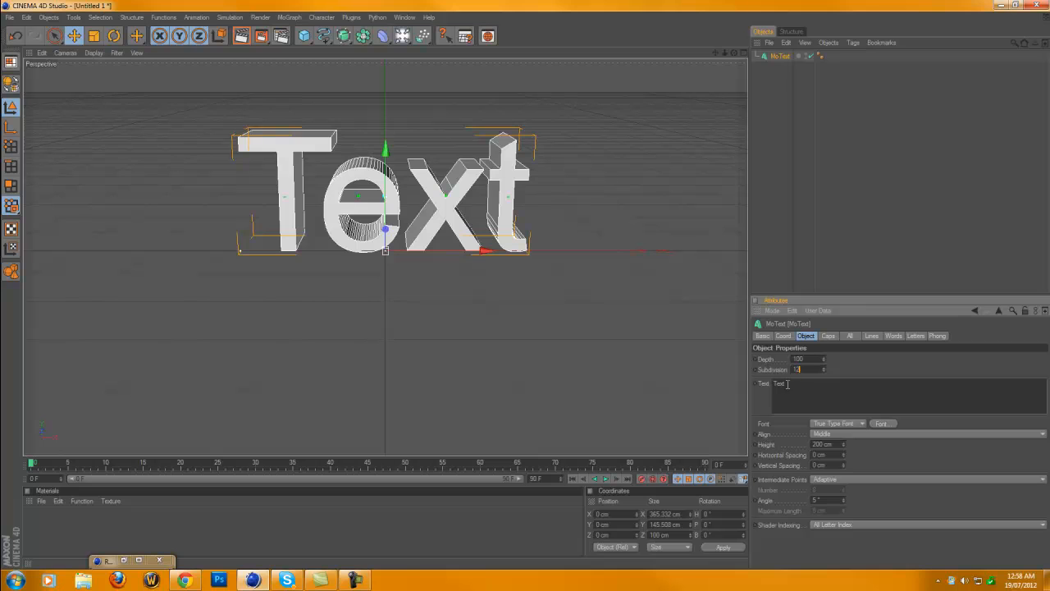
{"action": "type", "text": "2"}
Change the MoText object's wording to "Sqorch"
{"action": "left_click", "coordinate": [786, 383]}
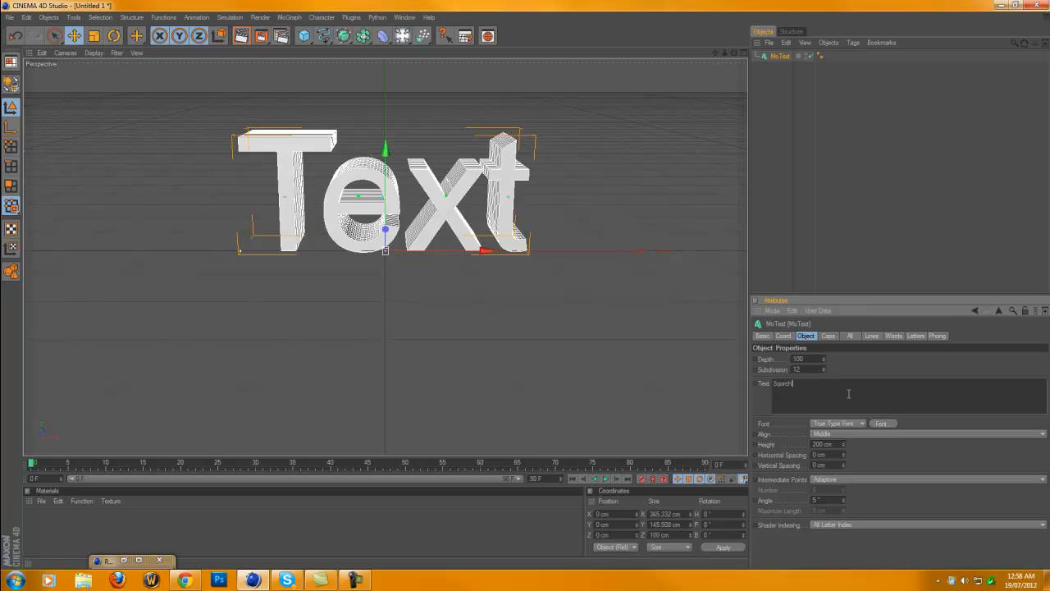
{"action": "left_click", "coordinate": [857, 373]}
{"action": "left_click_drag", "start_coordinate": [734, 53], "coordinate": [527, 289]}
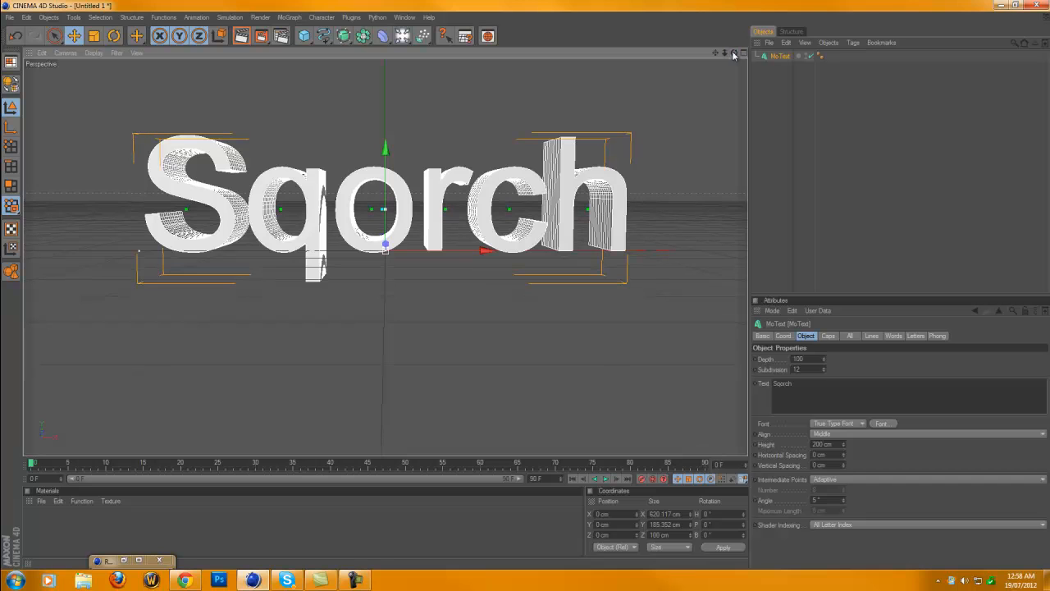
Try the bold Round font on the Sqorch text
{"action": "left_click", "coordinate": [880, 423]}
{"action": "key", "text": "BackSpace"}
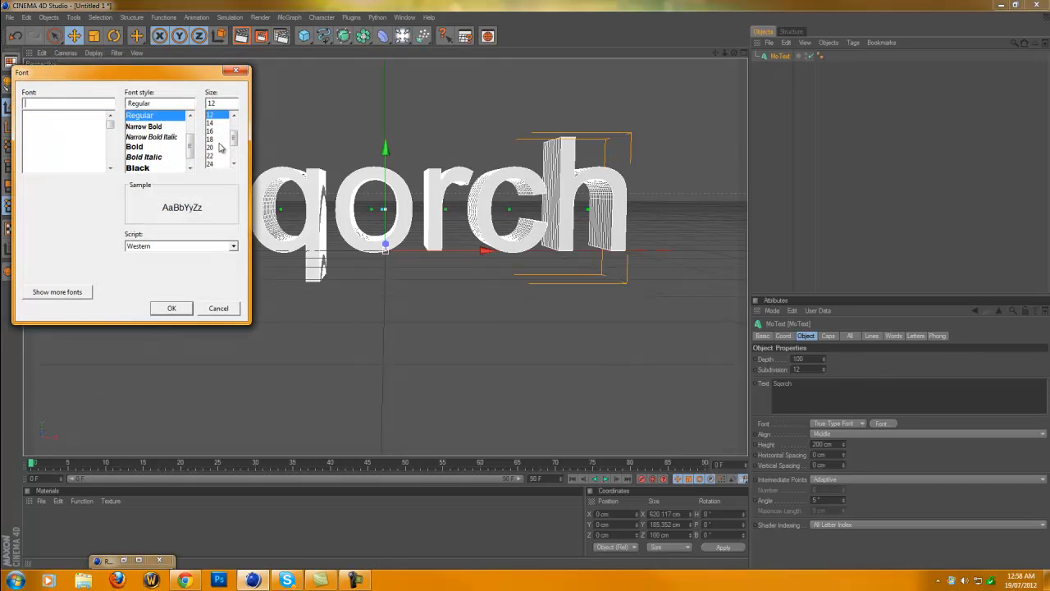
{"action": "type", "text": "Roun"}
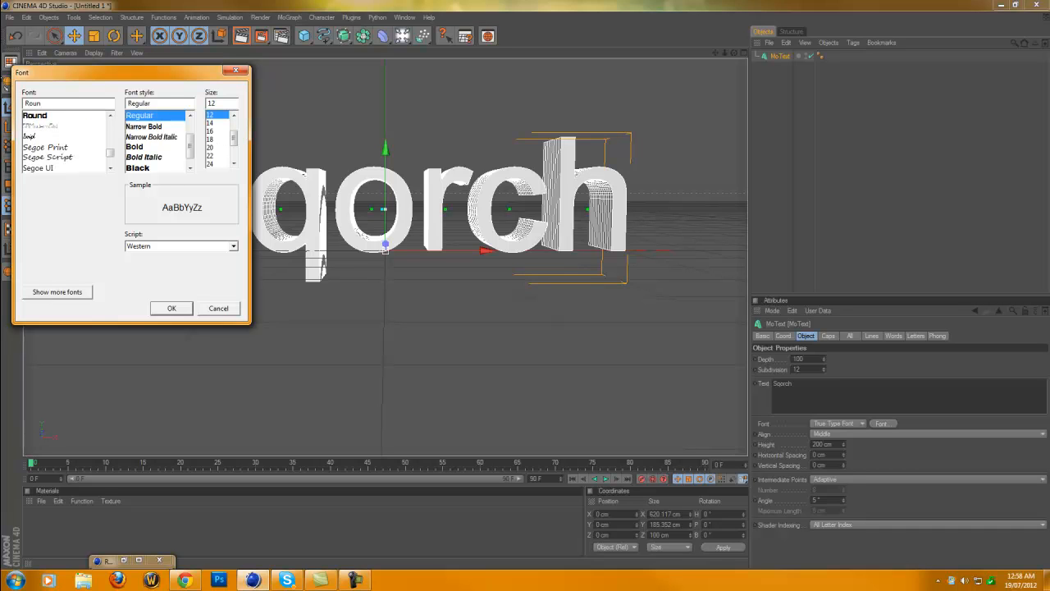
{"action": "left_click", "coordinate": [44, 124]}
{"action": "left_click", "coordinate": [173, 308]}
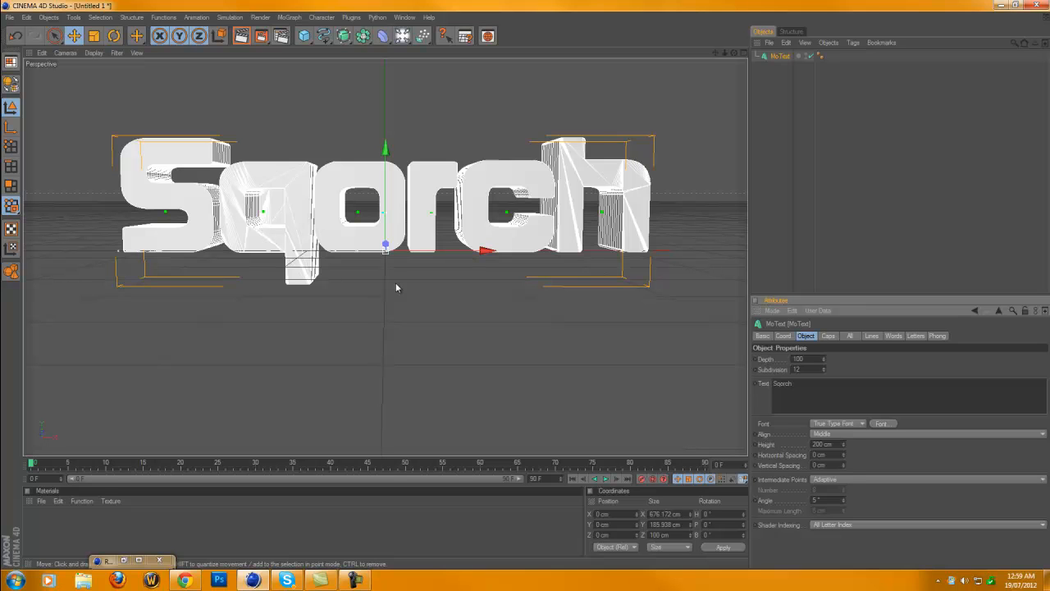
Set the Sqorch text's font to Optimus in the Regular style
{"action": "left_click", "coordinate": [829, 337]}
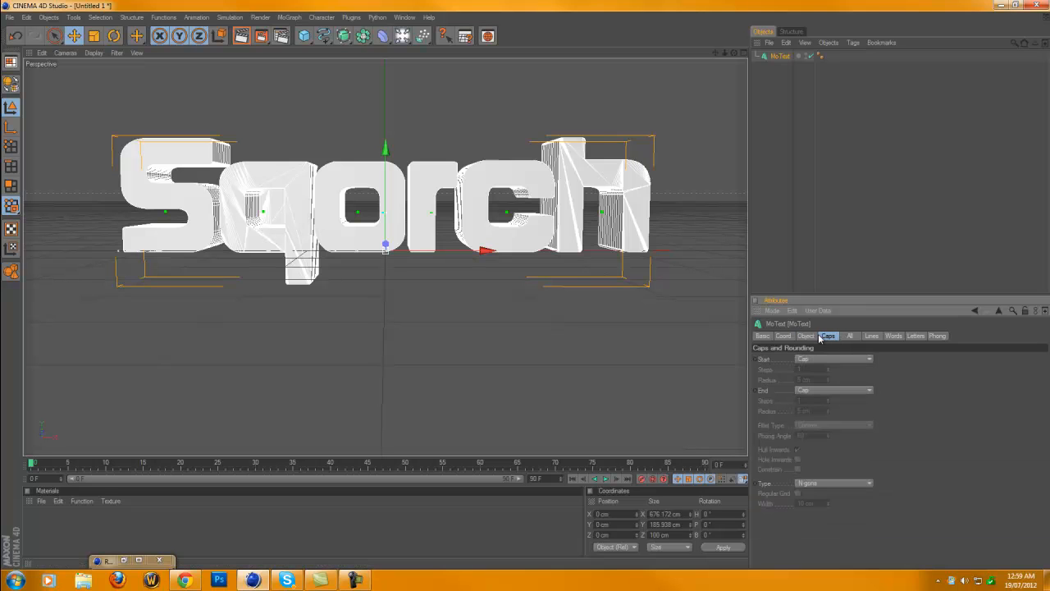
{"action": "left_click", "coordinate": [805, 335]}
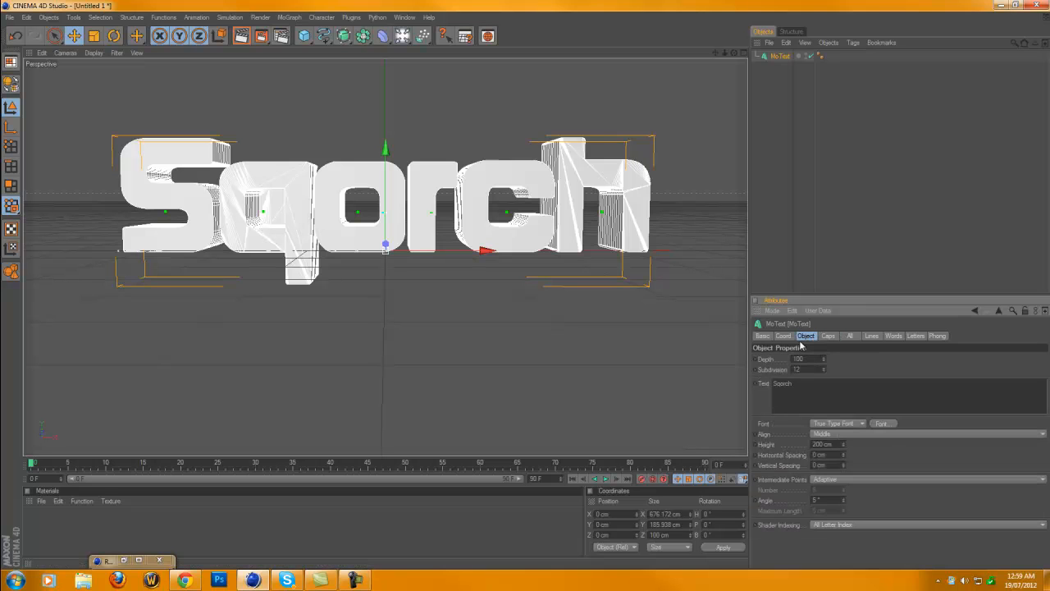
{"action": "left_click", "coordinate": [889, 424]}
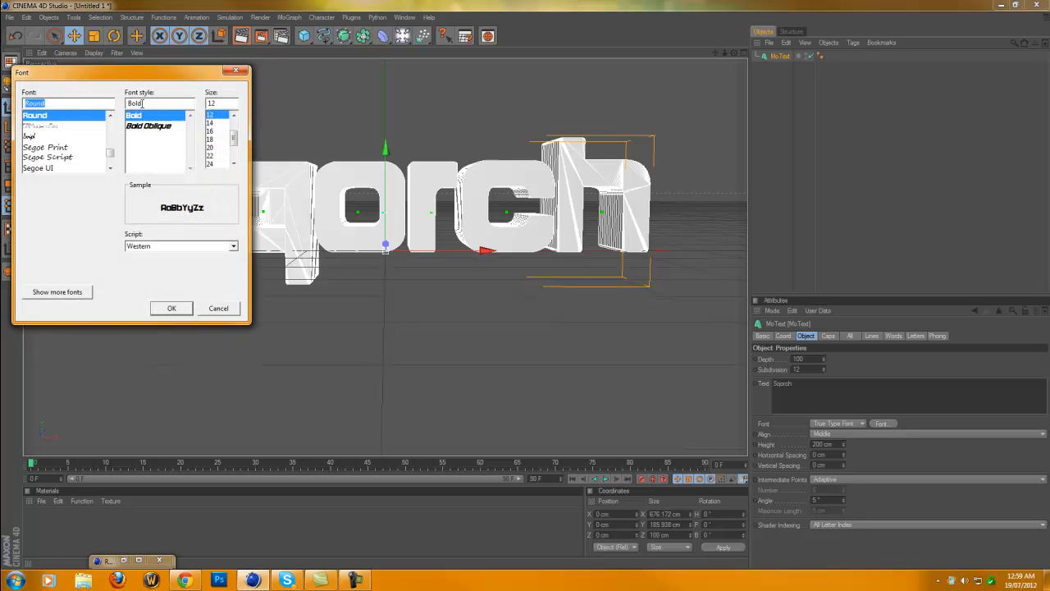
{"action": "key", "text": "BackSpace"}
{"action": "type", "text": "Opt"}
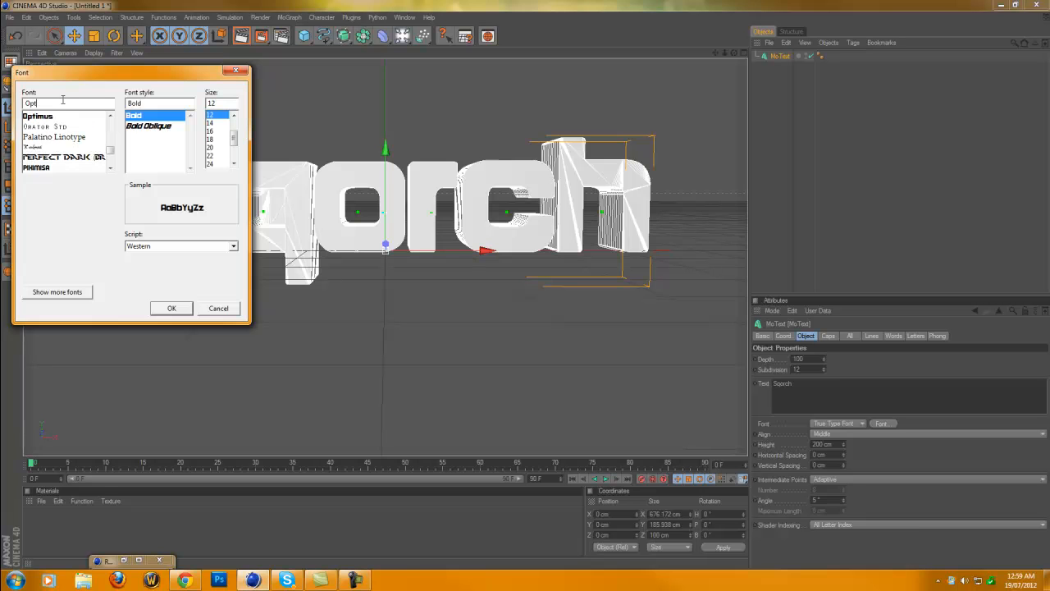
{"action": "left_click", "coordinate": [42, 125]}
{"action": "left_click", "coordinate": [173, 308]}
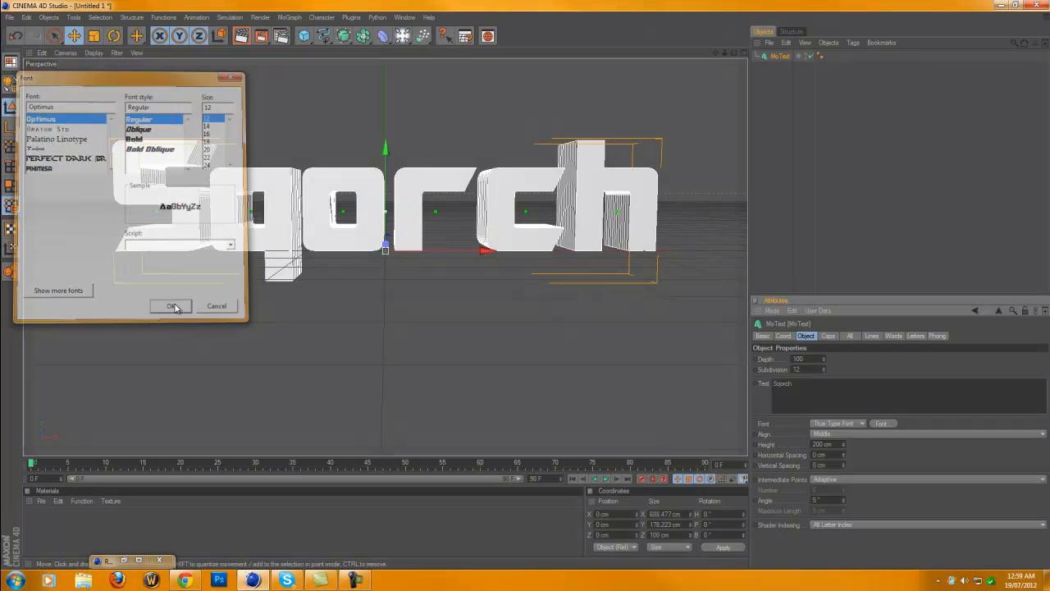
{"action": "middle_click_drag", "start_coordinate": [526, 285], "coordinate": [518, 314], "text": "alt"}
{"action": "scroll", "coordinate": [615, 154], "scroll_direction": "down", "scroll_amount": 2}
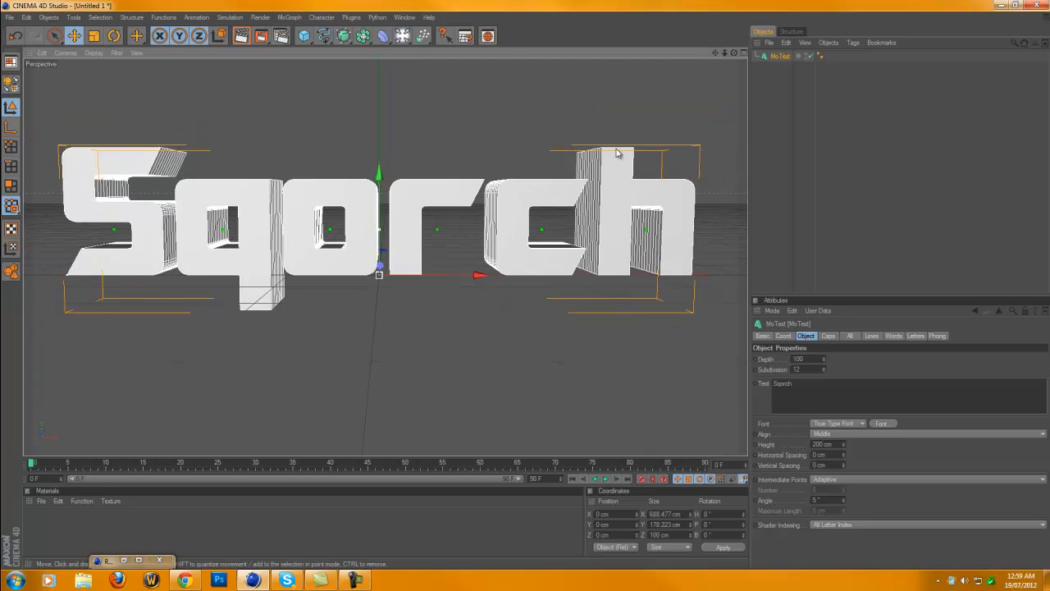
{"action": "left_click_drag", "start_coordinate": [715, 53], "coordinate": [527, 286]}
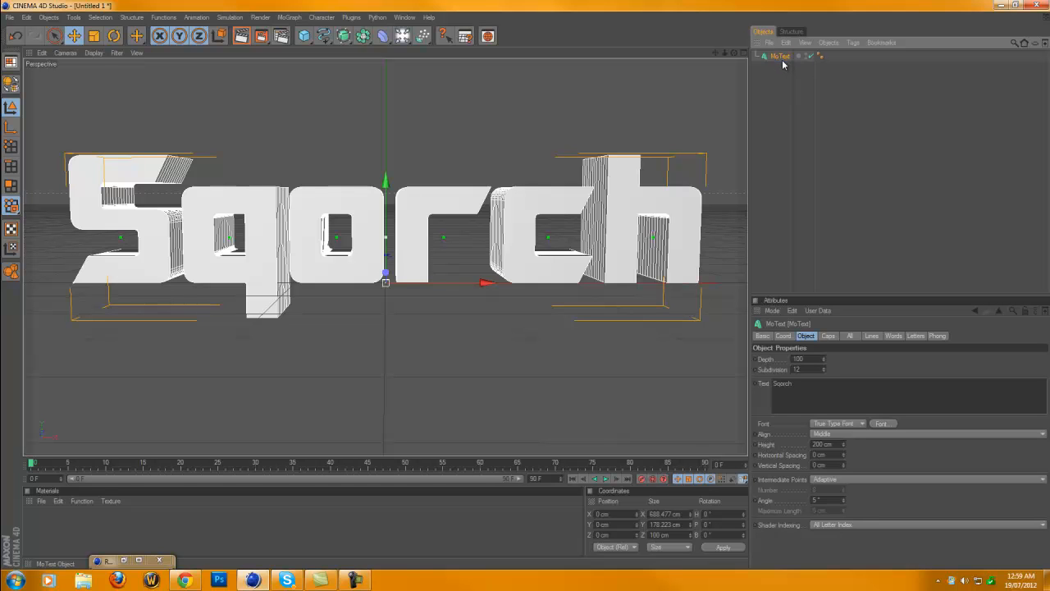
Duplicate the MoText object and set the copy's depth to 50
{"action": "key", "text": "ctrl+c"}
{"action": "key", "text": "ctrl+v"}
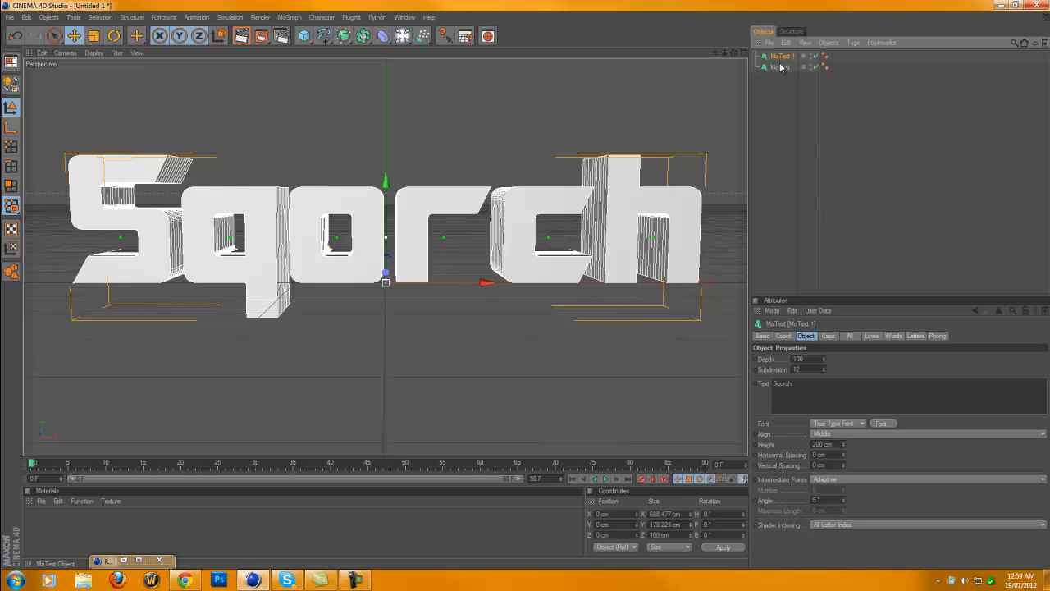
{"action": "double_click", "coordinate": [798, 359]}
{"action": "type", "text": "50"}
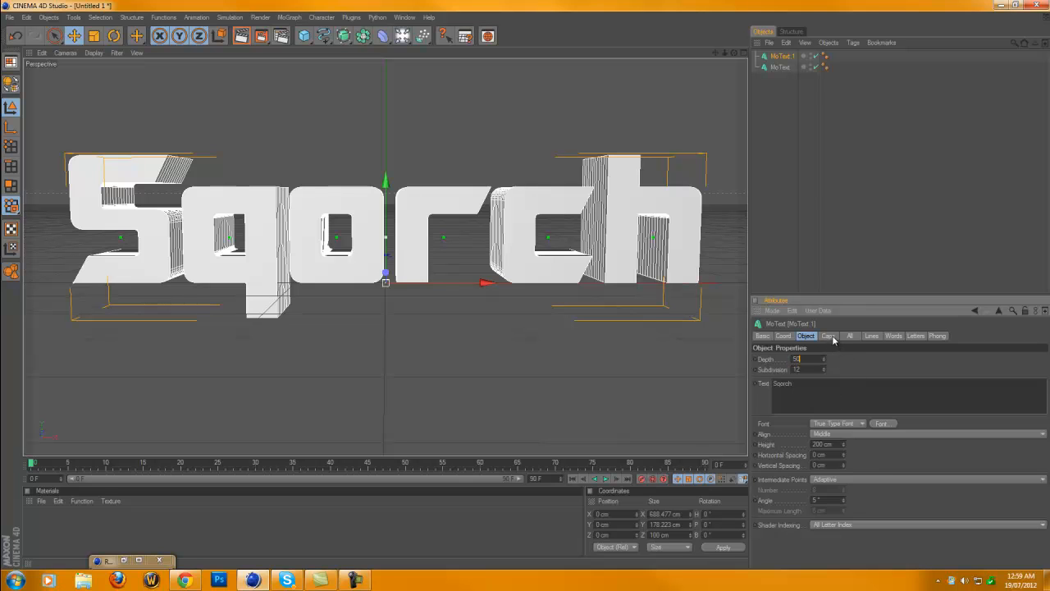
Set the copied text's start and end caps to Fillet Cap and give the start cap 3 steps
{"action": "left_click", "coordinate": [828, 335]}
{"action": "left_click", "coordinate": [831, 358]}
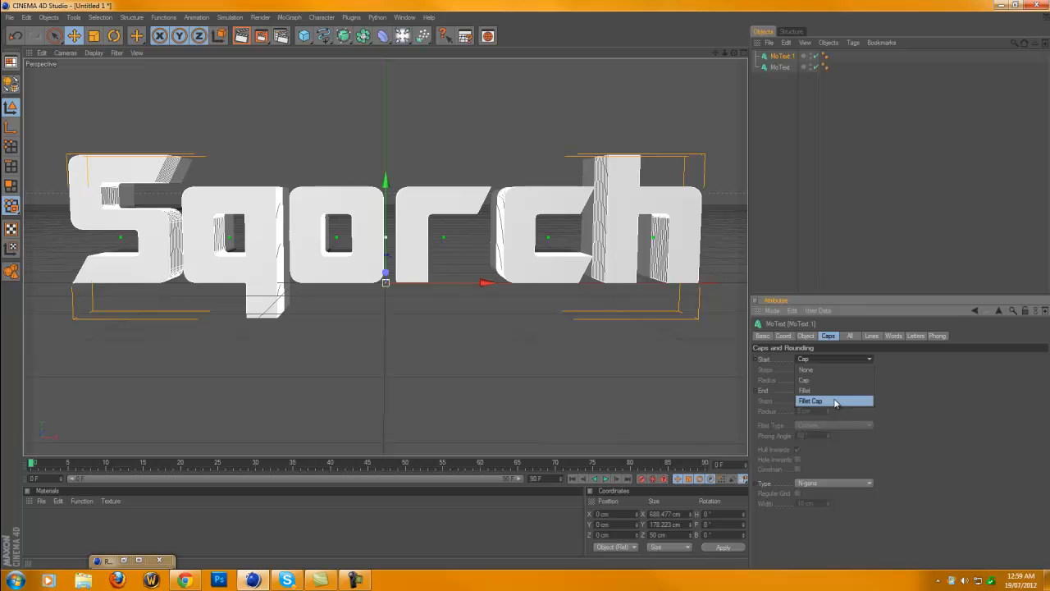
{"action": "left_click", "coordinate": [835, 401]}
{"action": "left_click", "coordinate": [848, 390]}
{"action": "left_click", "coordinate": [824, 423]}
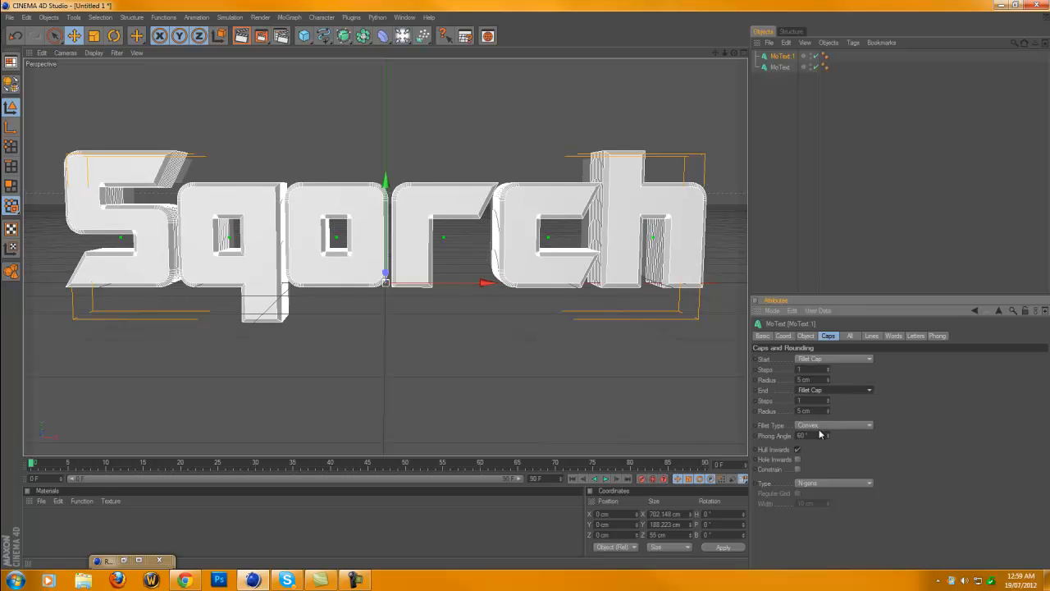
{"action": "left_click", "coordinate": [827, 367]}
{"action": "left_click", "coordinate": [827, 367]}
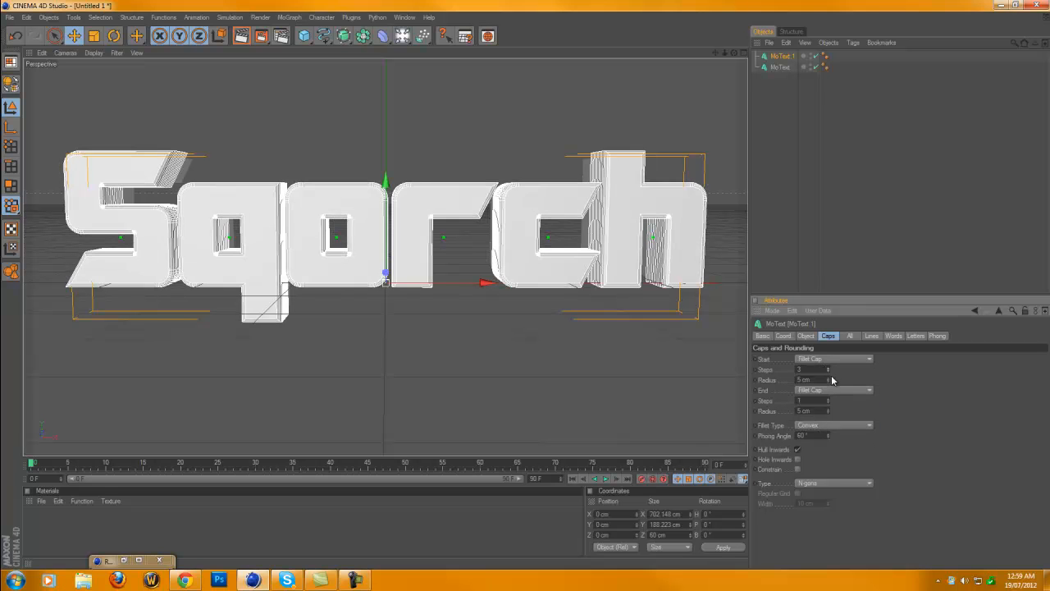
Set the copied text's start and end cap radius to 10 cm and its end cap steps to 3
{"action": "type", "text": "10"}
{"action": "left_click_drag", "start_coordinate": [802, 411], "coordinate": [773, 414]}
{"action": "type", "text": "10"}
{"action": "left_click", "coordinate": [802, 401]}
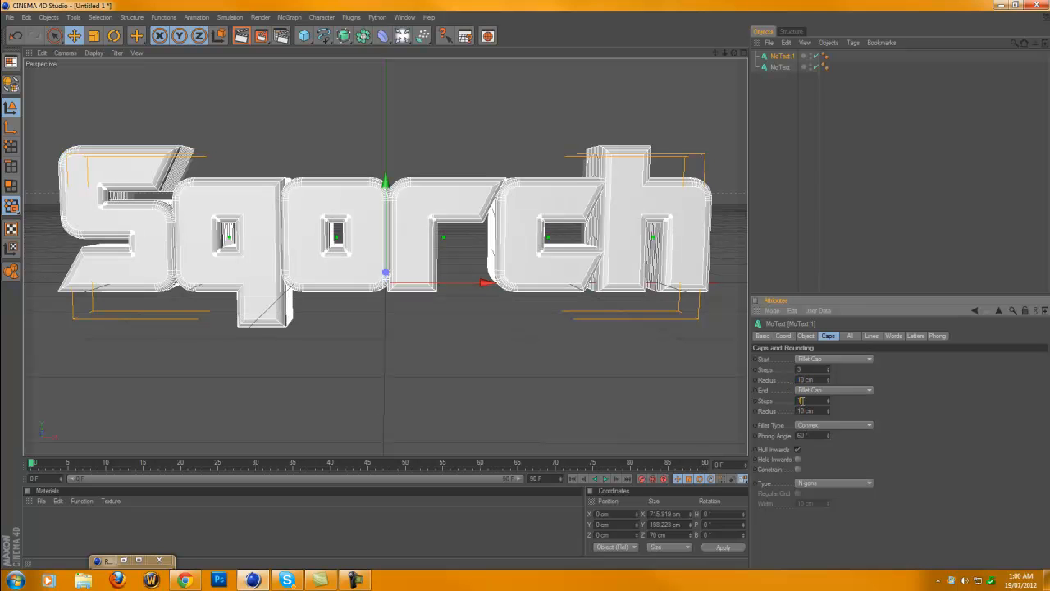
{"action": "type", "text": "3"}
Set the copied text's fillet type to Linear and its cap type to Quadrangles
{"action": "left_click", "coordinate": [848, 426]}
{"action": "left_click", "coordinate": [820, 436]}
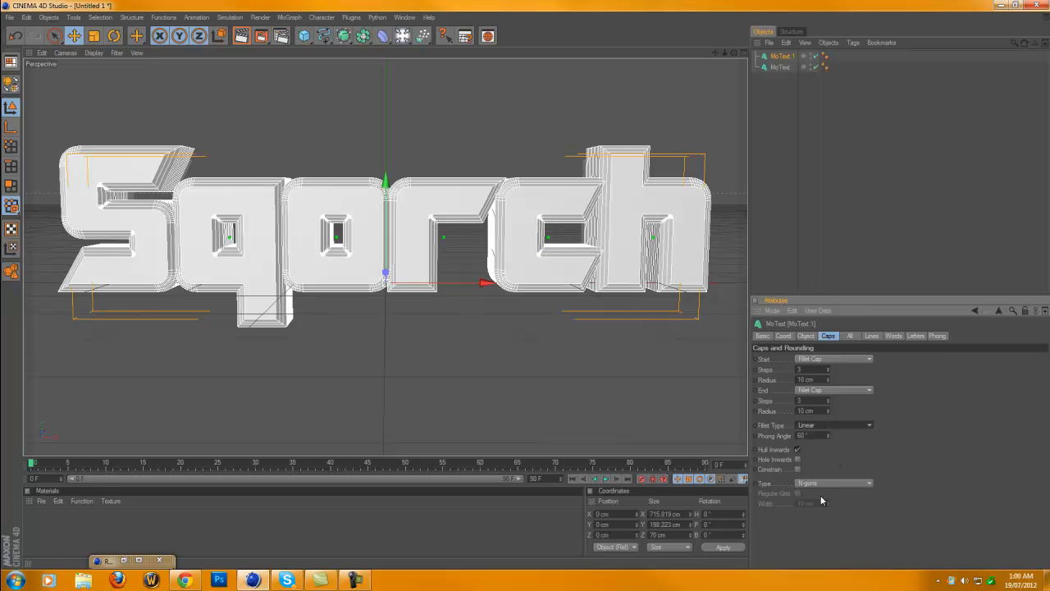
{"action": "left_click", "coordinate": [838, 484]}
{"action": "left_click", "coordinate": [833, 502]}
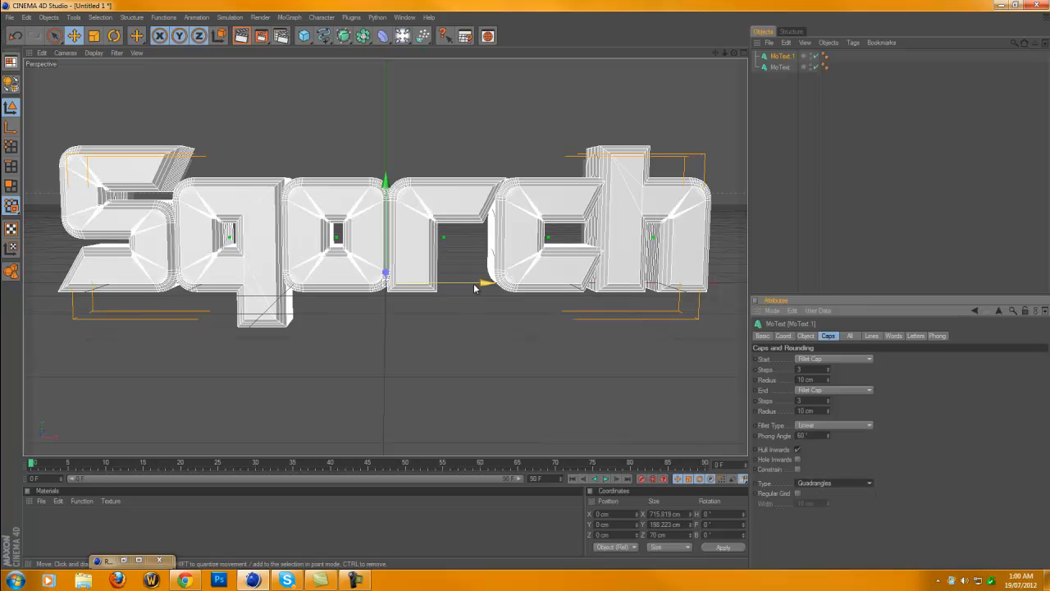
Move the copied text back along the Z axis to about 22.8 cm
{"action": "left_click_drag", "start_coordinate": [732, 55], "coordinate": [525, 289]}
{"action": "left_click_drag", "start_coordinate": [733, 54], "coordinate": [528, 288]}
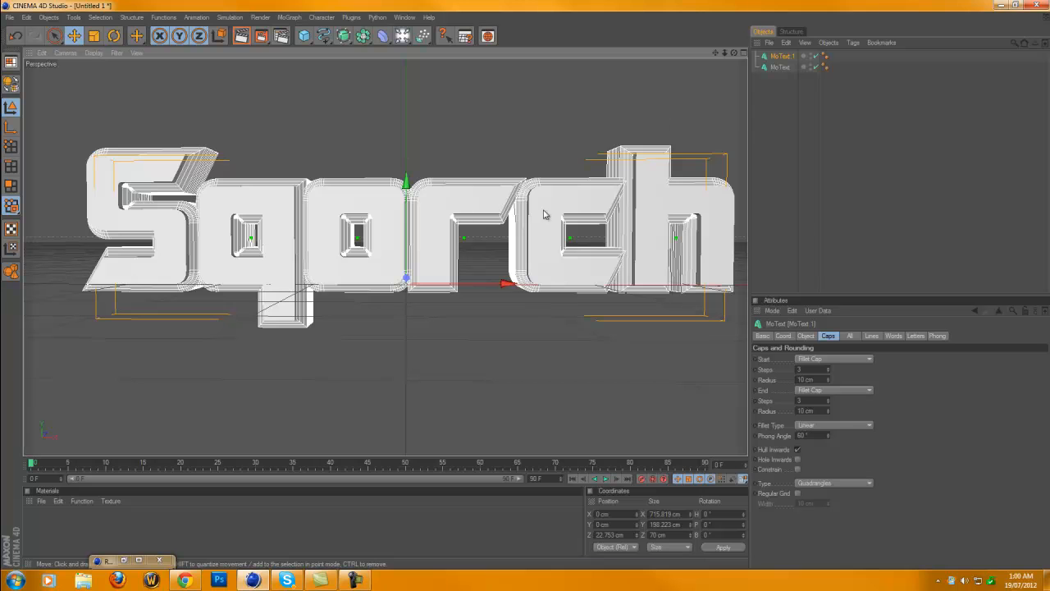
Raise both Sqorch text objects together along the Y axis to about 57.4 cm
{"action": "left_click", "coordinate": [787, 69]}
{"action": "left_click", "coordinate": [781, 56], "text": "ctrl"}
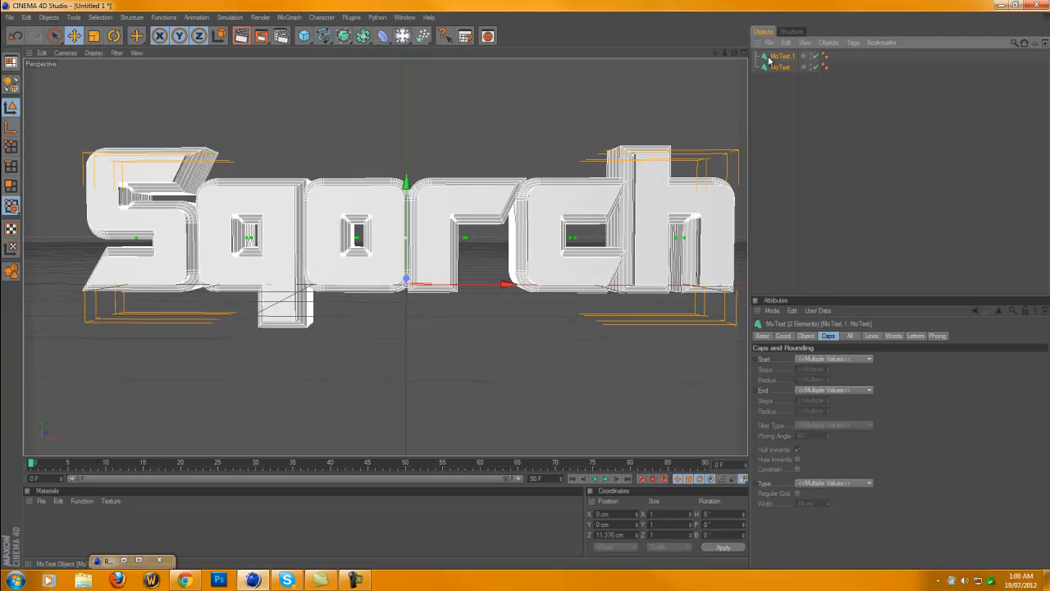
{"action": "left_click_drag", "start_coordinate": [527, 337], "coordinate": [527, 281]}
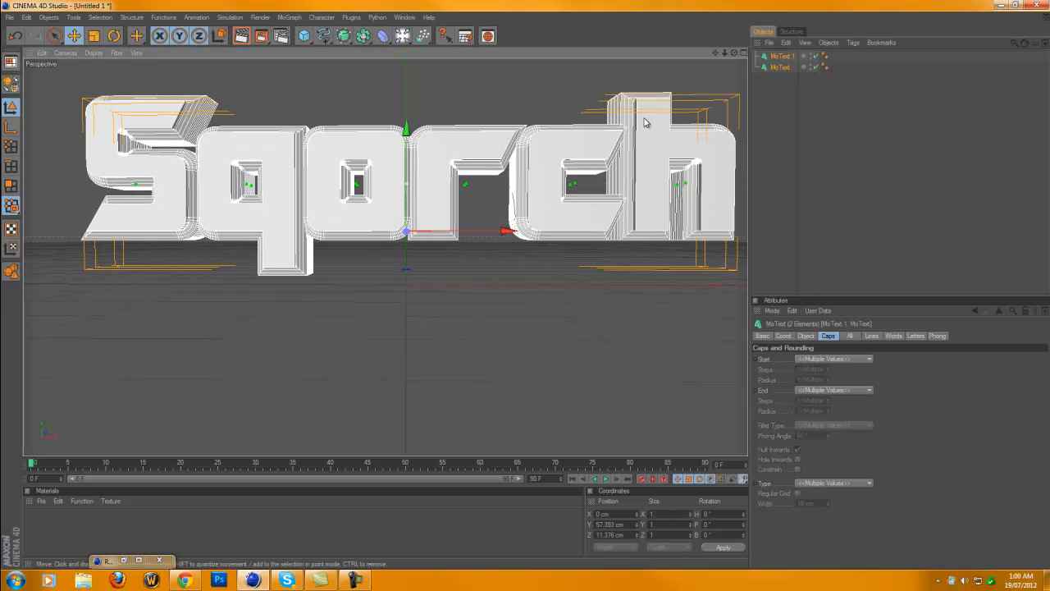
{"action": "left_click_drag", "start_coordinate": [715, 53], "coordinate": [527, 285]}
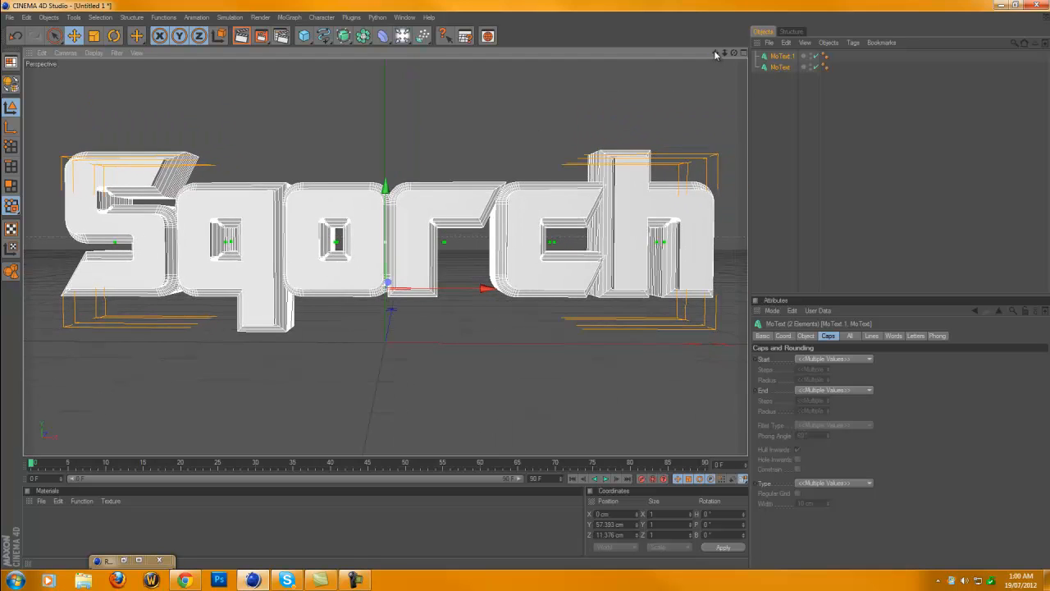
{"action": "scroll", "coordinate": [672, 96], "scroll_direction": "up", "scroll_amount": 2}
{"action": "scroll", "coordinate": [670, 96], "scroll_direction": "down", "scroll_amount": 2}
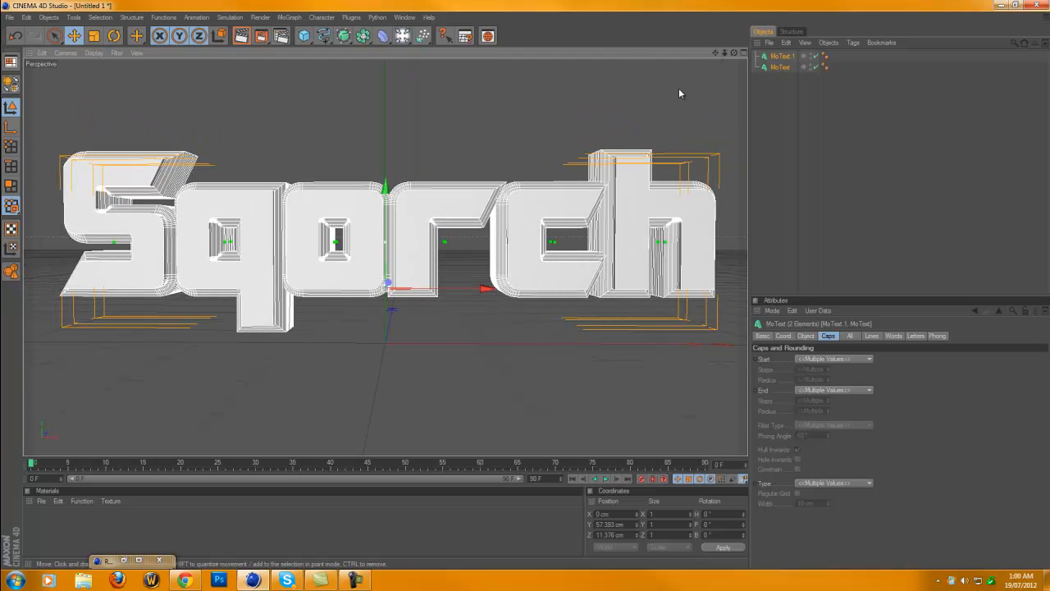
{"action": "left_click_drag", "start_coordinate": [715, 52], "coordinate": [527, 287]}
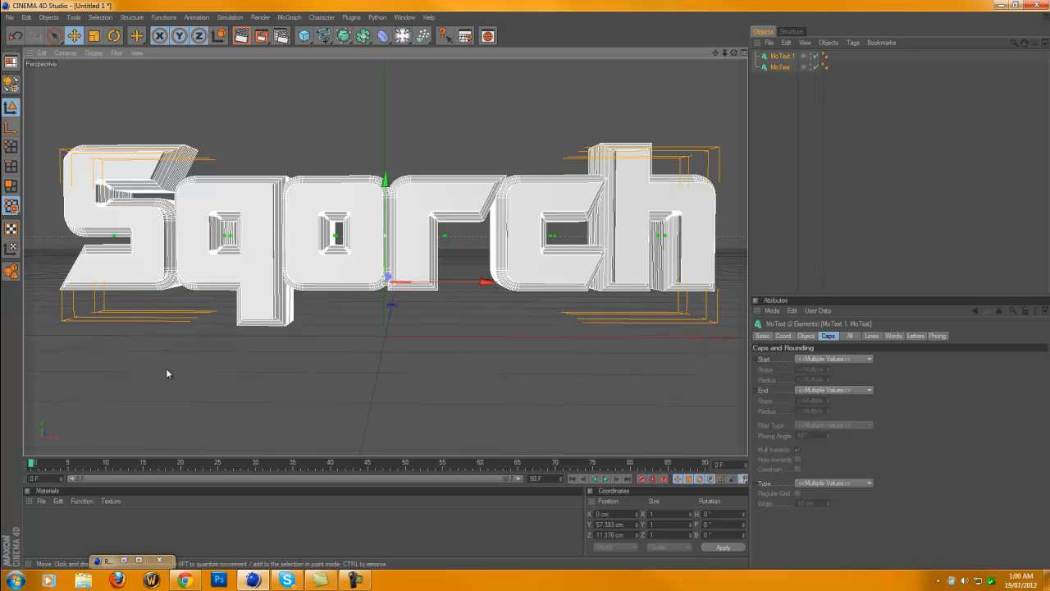
Create a new Nukei shader material
{"action": "left_click", "coordinate": [39, 501]}
{"action": "mouse_move", "coordinate": [88, 387]}
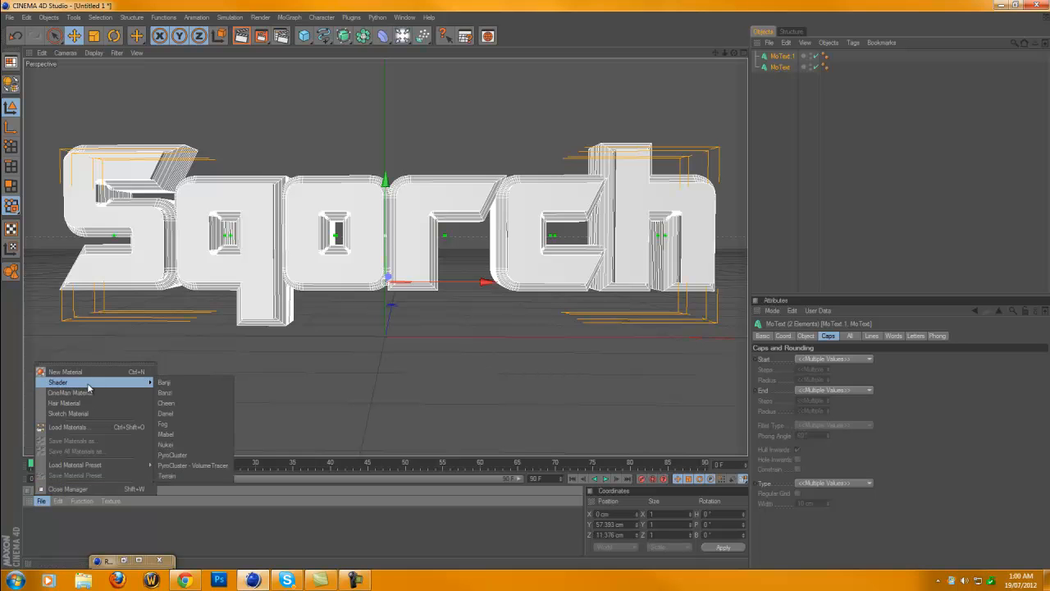
{"action": "left_click", "coordinate": [170, 443]}
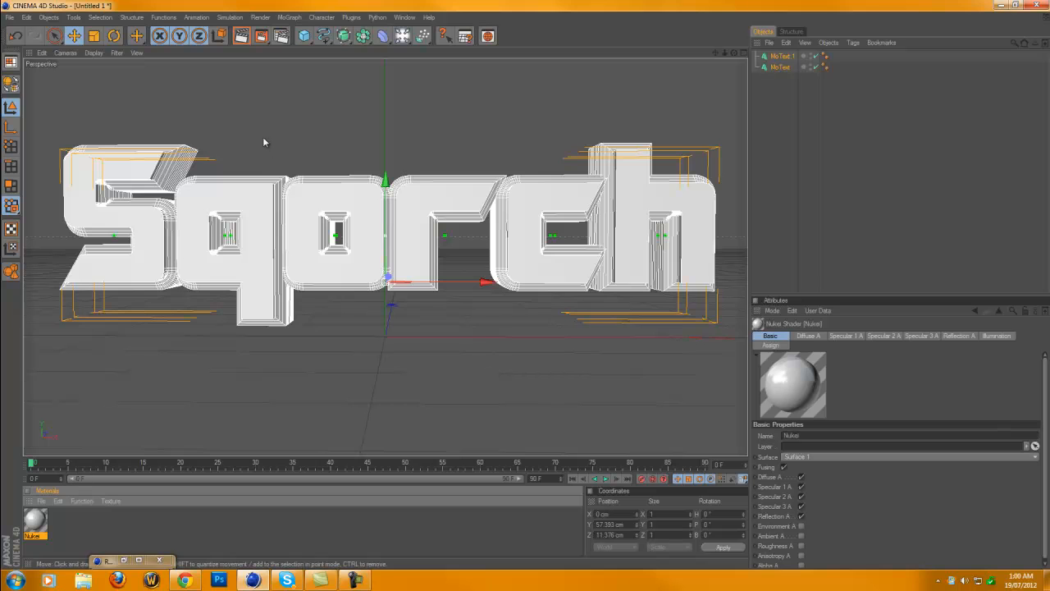
Set the Nukei material's Diffuse A color to cyan with hue 180°, saturation 100% and RGB 0, 255, 255
{"action": "left_click", "coordinate": [814, 337]}
{"action": "left_click", "coordinate": [807, 434]}
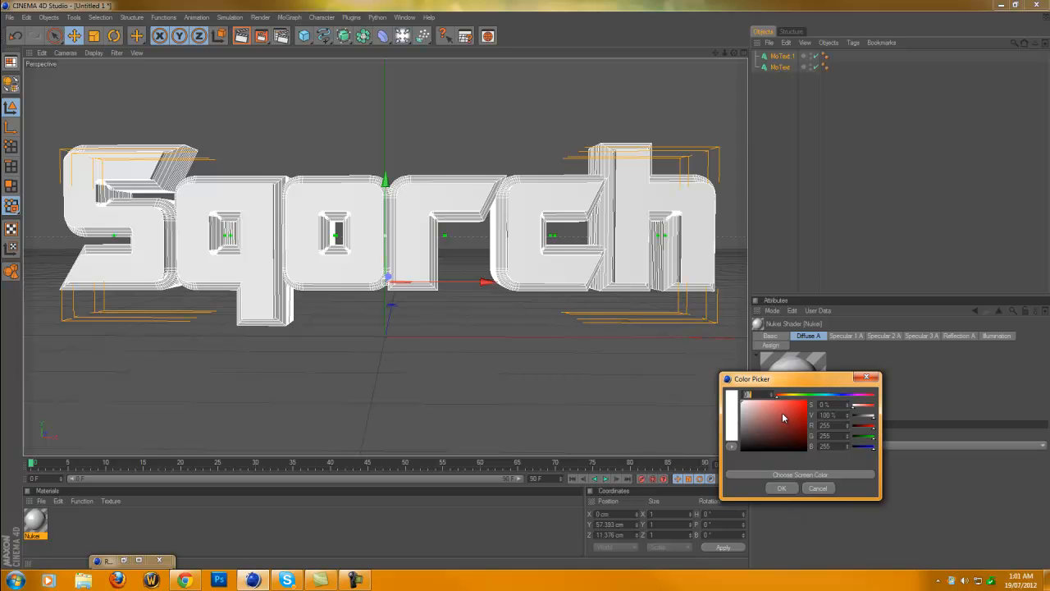
{"action": "left_click_drag", "start_coordinate": [778, 397], "coordinate": [828, 403]}
{"action": "left_click_drag", "start_coordinate": [829, 402], "coordinate": [825, 402]}
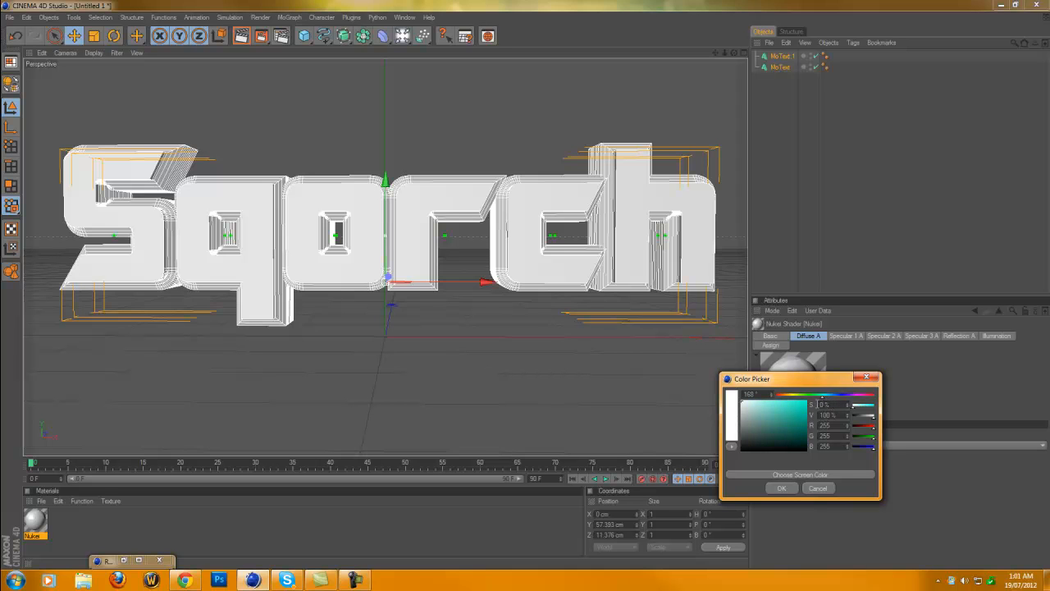
{"action": "type", "text": "100"}
{"action": "key", "text": "Return"}
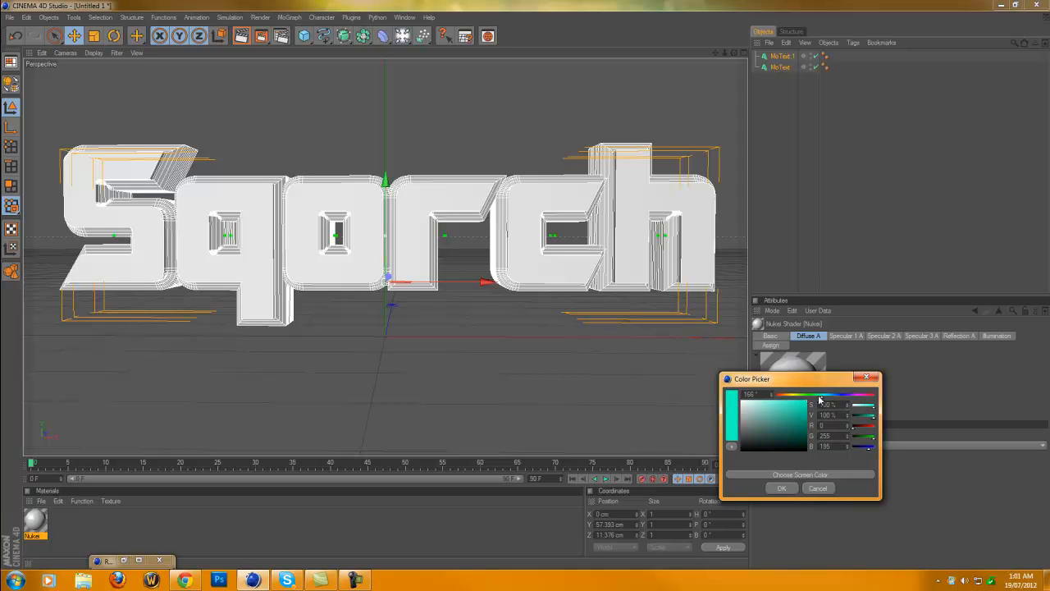
{"action": "left_click_drag", "start_coordinate": [865, 447], "coordinate": [886, 450]}
{"action": "left_click", "coordinate": [781, 487]}
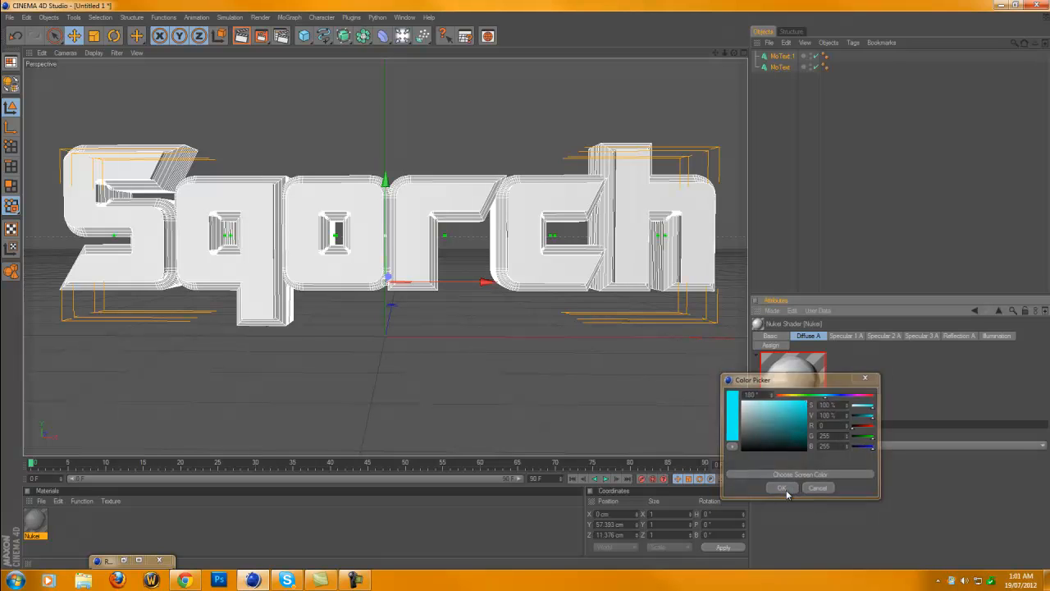
Set the Nukei material's Specular 1 A color to cyan
{"action": "left_click", "coordinate": [851, 337]}
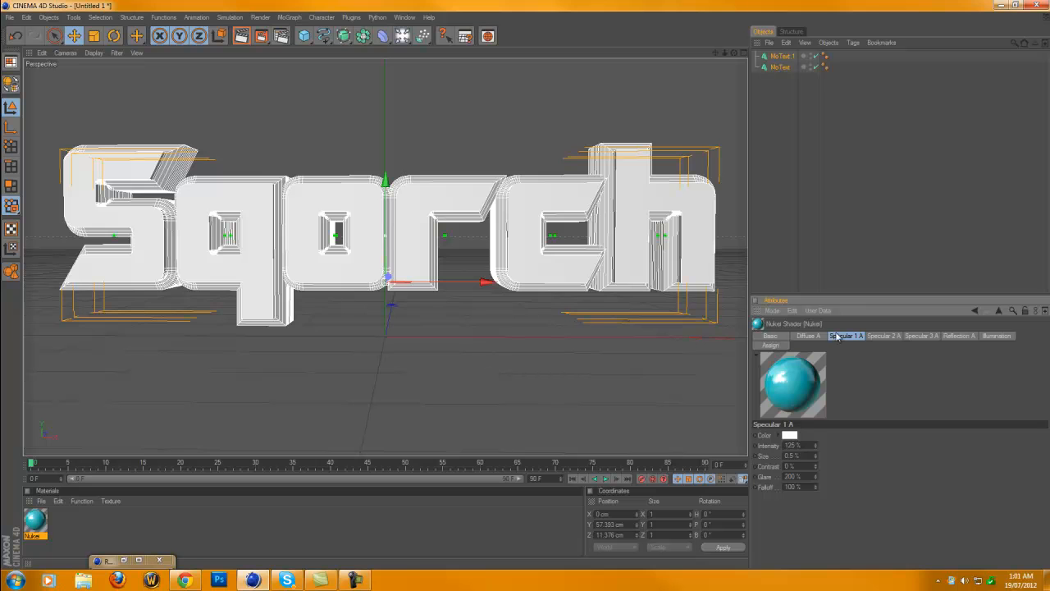
{"action": "left_click", "coordinate": [810, 336]}
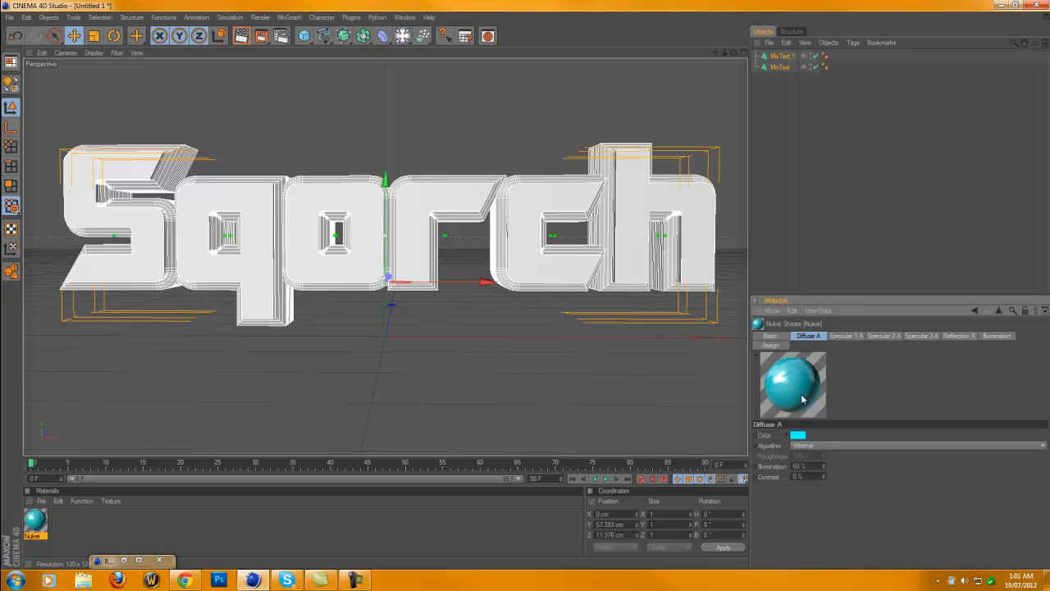
{"action": "left_click", "coordinate": [846, 337]}
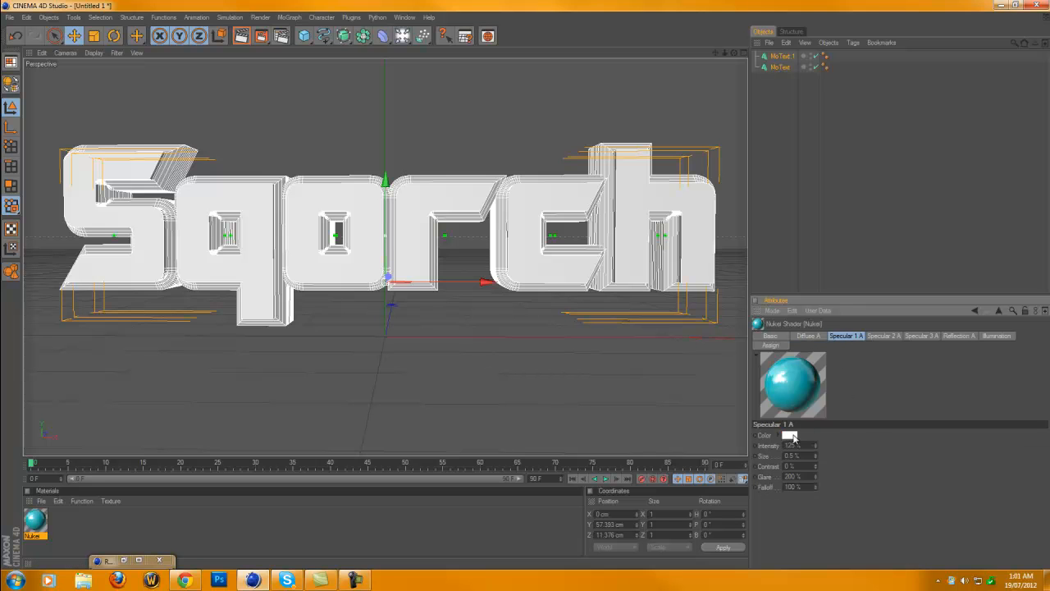
{"action": "left_click", "coordinate": [790, 435]}
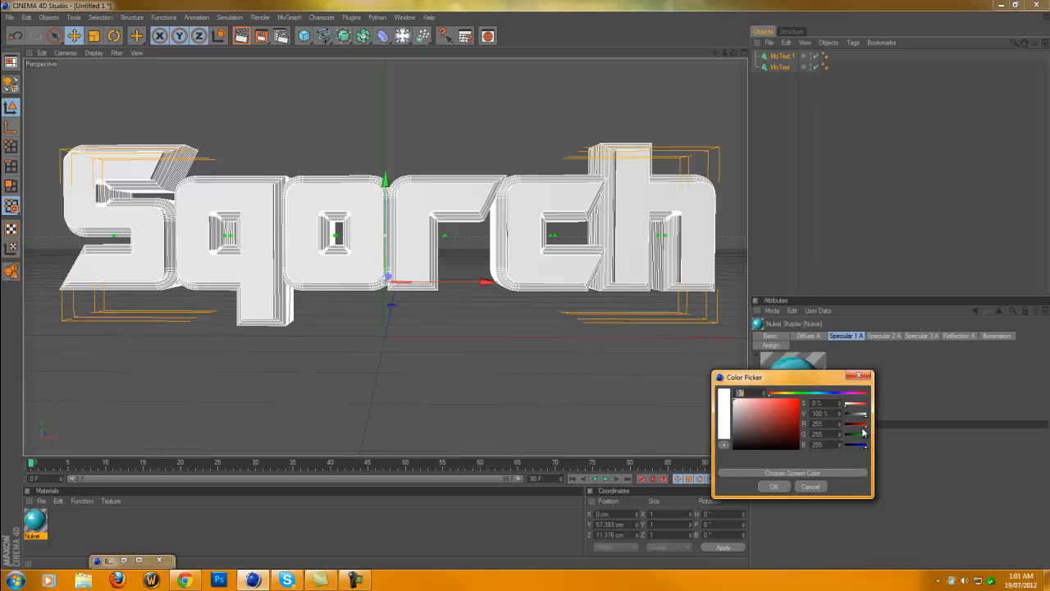
{"action": "left_click_drag", "start_coordinate": [862, 427], "coordinate": [811, 423]}
{"action": "left_click", "coordinate": [774, 486]}
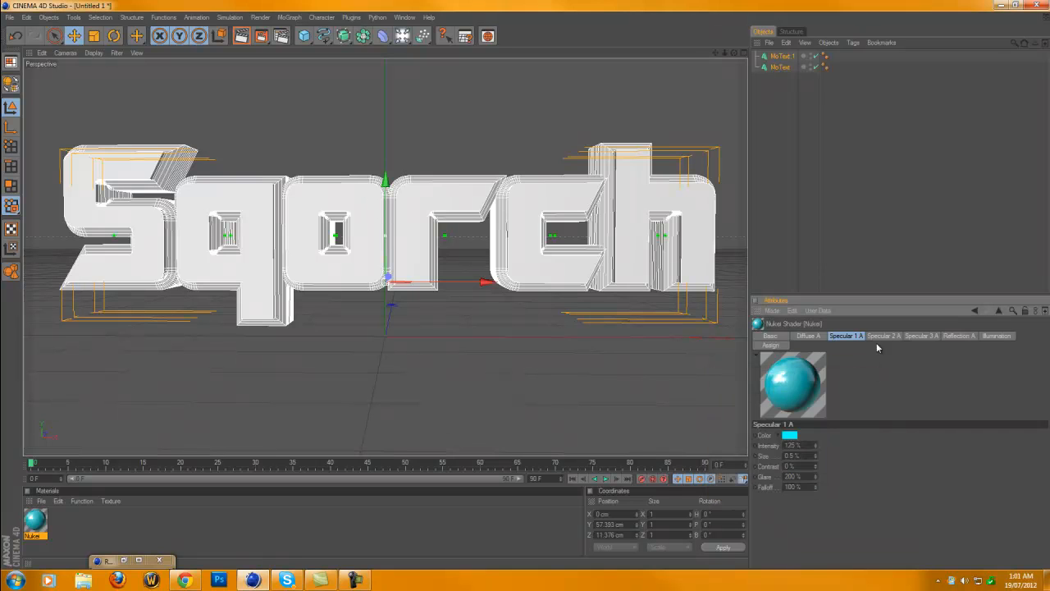
Set the Nukei material's Specular 2 A color to a neutral dark grey
{"action": "left_click", "coordinate": [884, 337]}
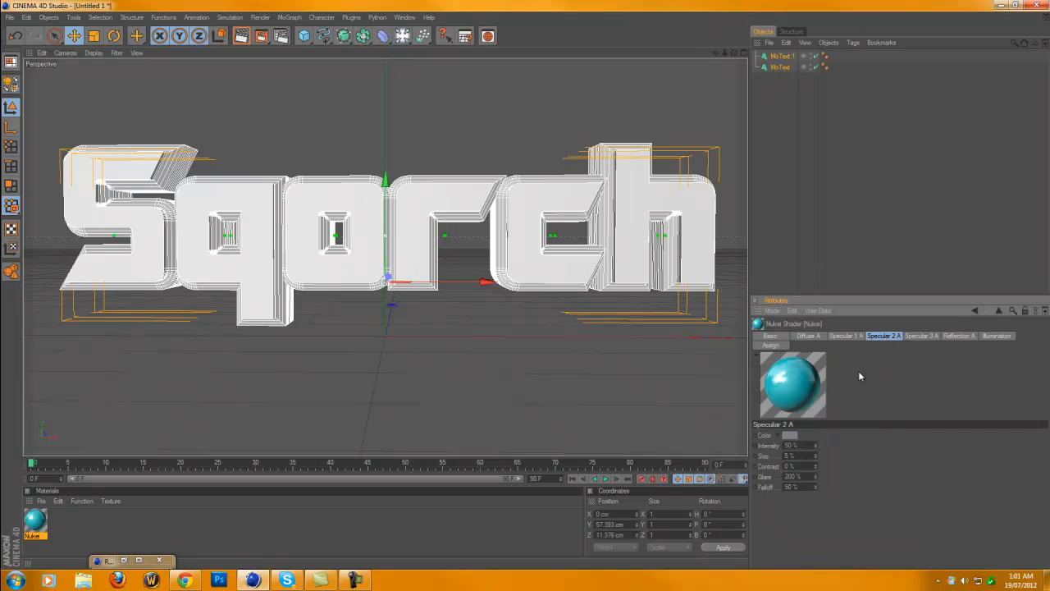
{"action": "left_click", "coordinate": [788, 435]}
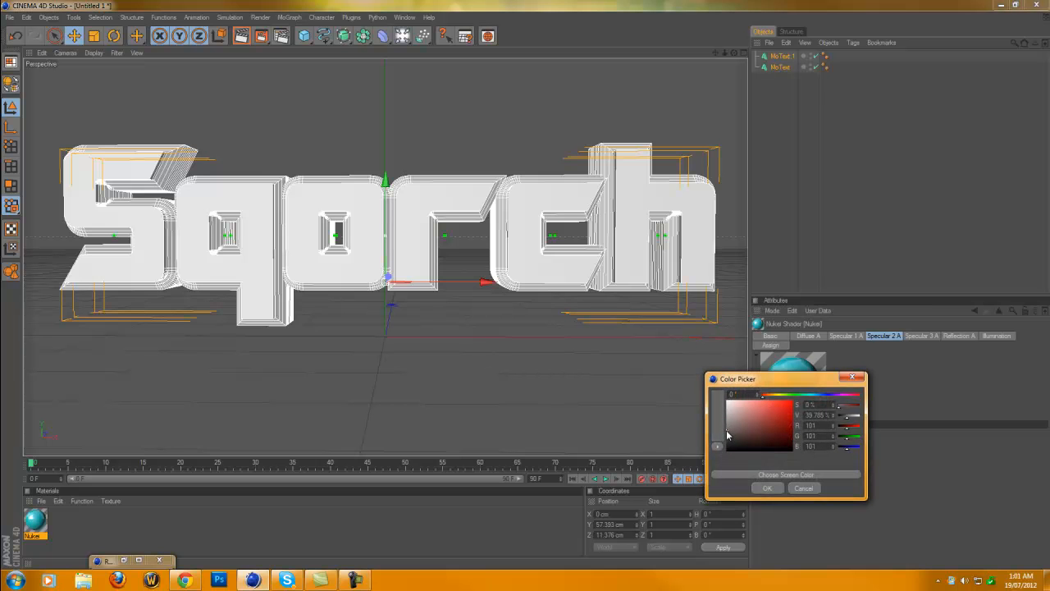
{"action": "left_click", "coordinate": [767, 487]}
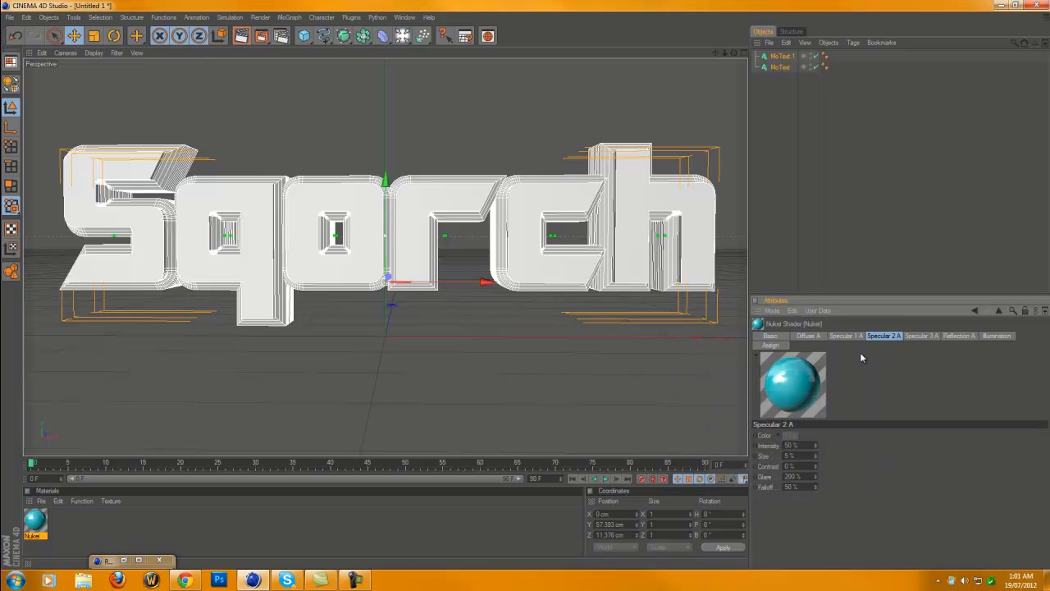
Set the Nukei material's Specular 3 A color to a bright, fully saturated cyan blue
{"action": "left_click", "coordinate": [918, 336]}
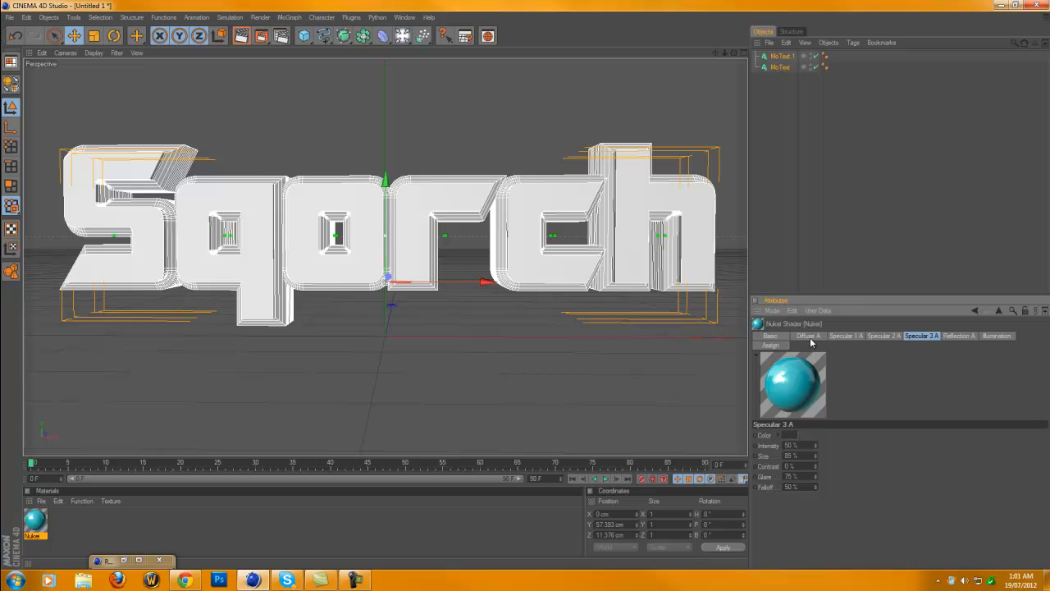
{"action": "left_click", "coordinate": [789, 435]}
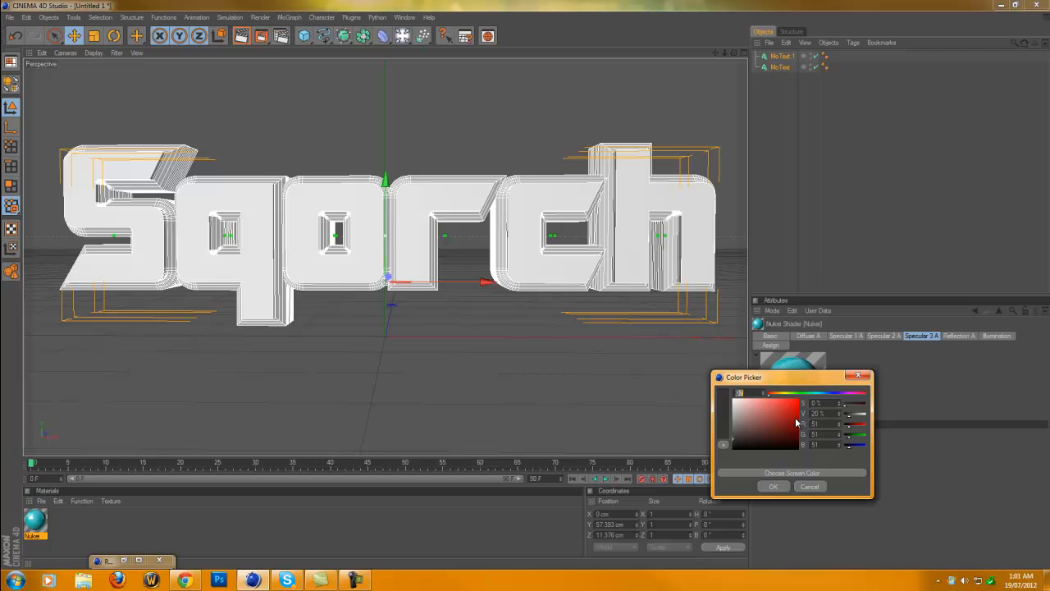
{"action": "left_click", "coordinate": [801, 405]}
{"action": "mouse_move", "coordinate": [801, 402]}
{"action": "left_mouse_down"}
{"action": "mouse_move", "coordinate": [794, 395]}
{"action": "mouse_move", "coordinate": [818, 395]}
{"action": "left_mouse_up"}
{"action": "left_click", "coordinate": [772, 485]}
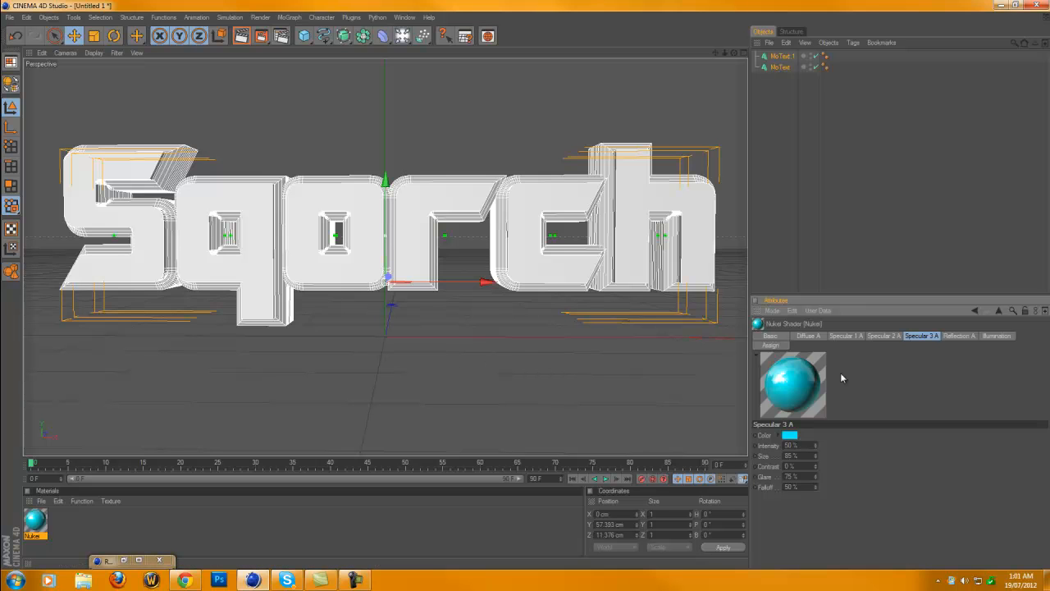
Apply the cyan Nukei material to the copied text, MoText.1, leaving the original MoText selected
{"action": "mouse_move", "coordinate": [32, 521]}
{"action": "left_mouse_down"}
{"action": "mouse_move", "coordinate": [806, 14]}
{"action": "mouse_move", "coordinate": [776, 45]}
{"action": "mouse_move", "coordinate": [780, 57]}
{"action": "left_mouse_up"}
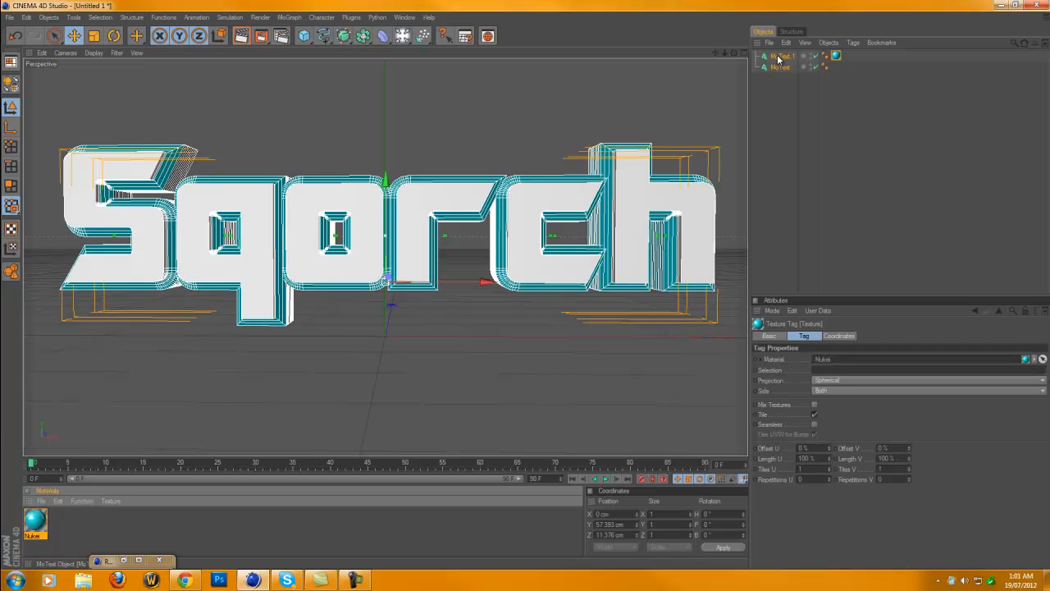
{"action": "left_click", "coordinate": [785, 74]}
{"action": "left_click", "coordinate": [782, 56]}
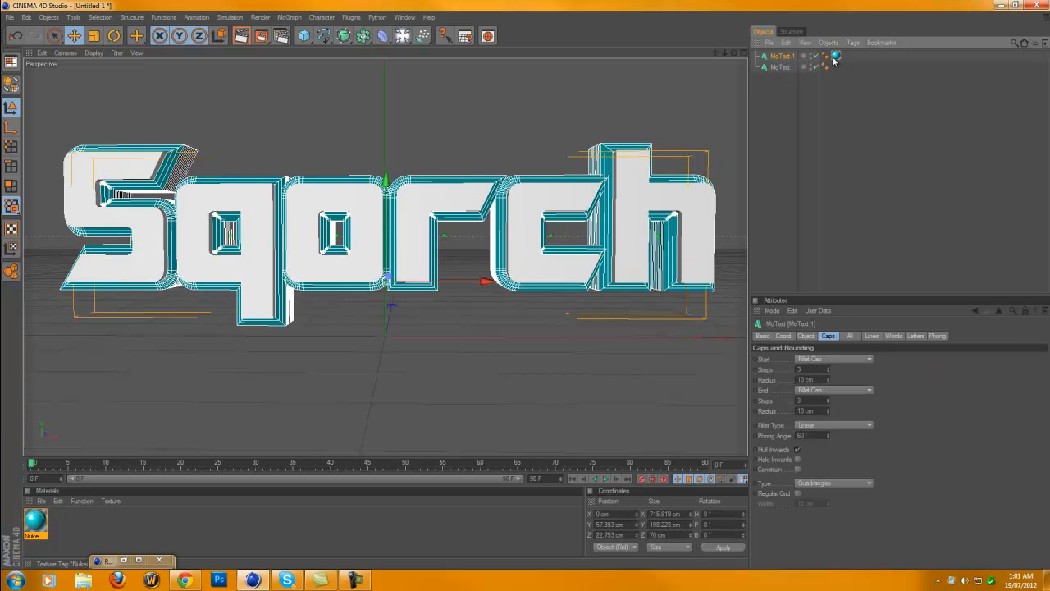
{"action": "left_click", "coordinate": [783, 70]}
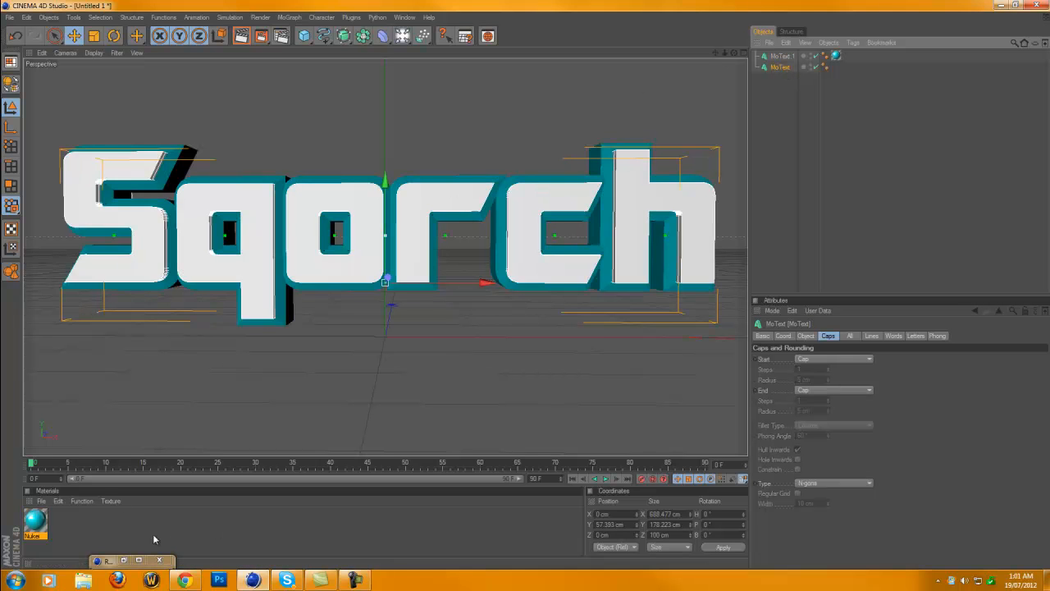
Create a new standard material and set its color to dark grey with RGB 35, 38, 39
{"action": "double_click", "coordinate": [269, 524]}
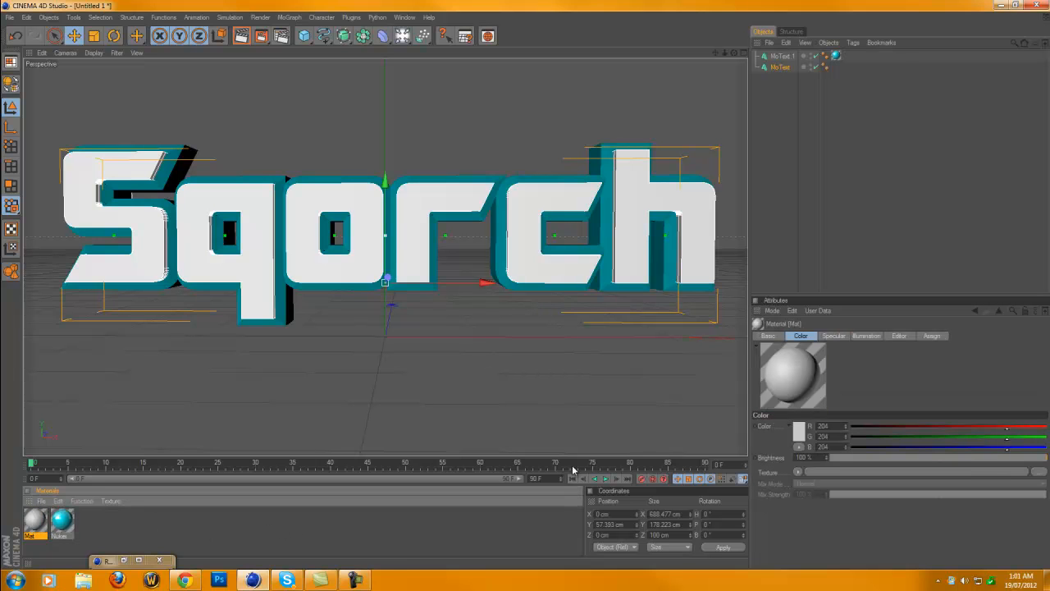
{"action": "left_click", "coordinate": [868, 428]}
{"action": "left_click", "coordinate": [868, 437]}
{"action": "left_click", "coordinate": [869, 447]}
{"action": "left_click", "coordinate": [879, 428]}
{"action": "left_click", "coordinate": [879, 438]}
{"action": "left_click", "coordinate": [881, 448]}
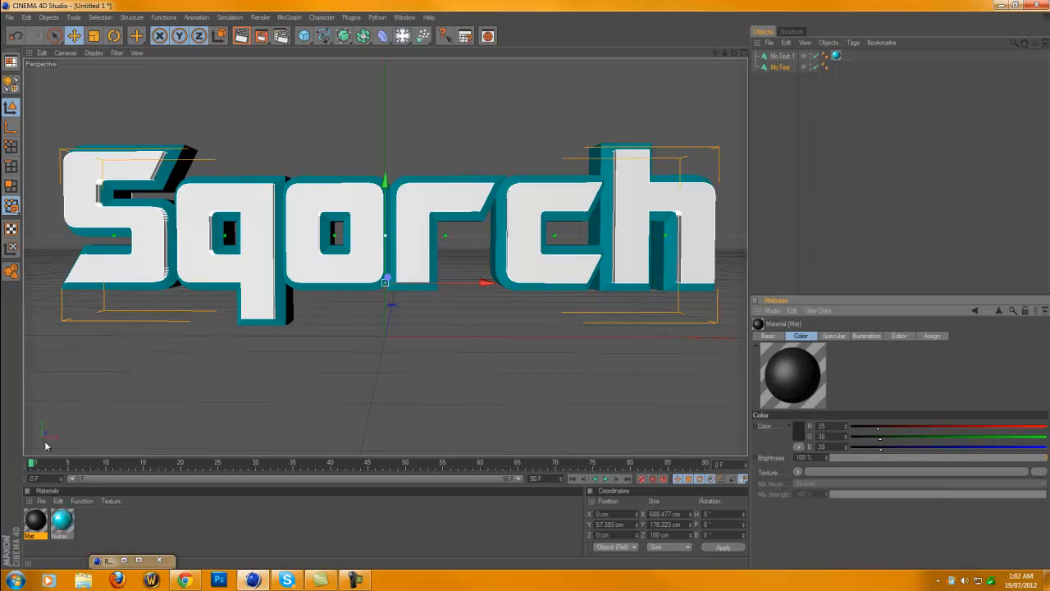
Apply the dark grey material to the original Sqorch text and render a preview in the perspective view
{"action": "left_click_drag", "start_coordinate": [48, 518], "coordinate": [244, 273]}
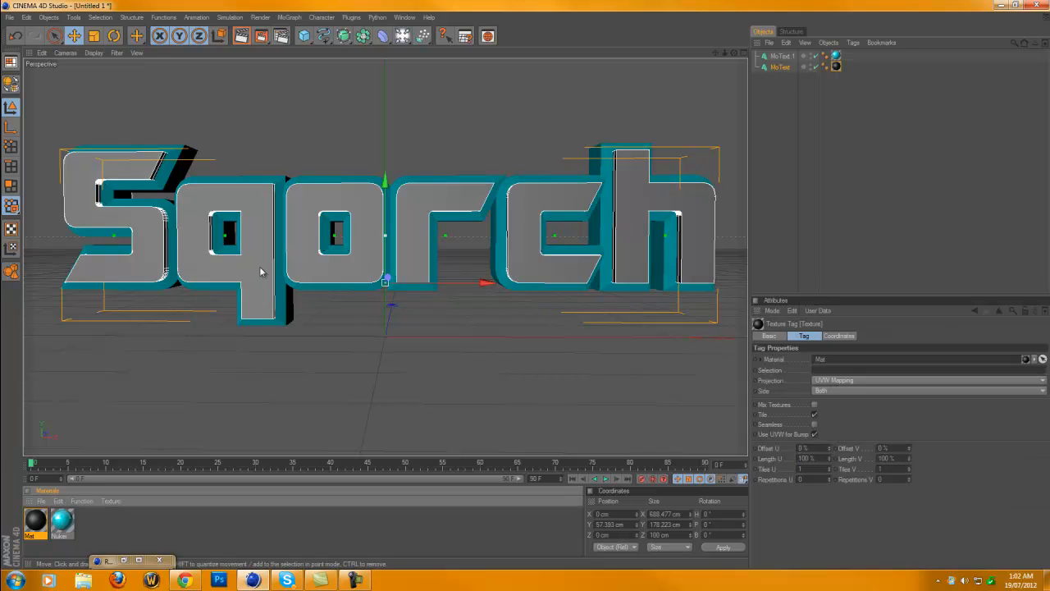
{"action": "key", "text": "ctrl+r"}
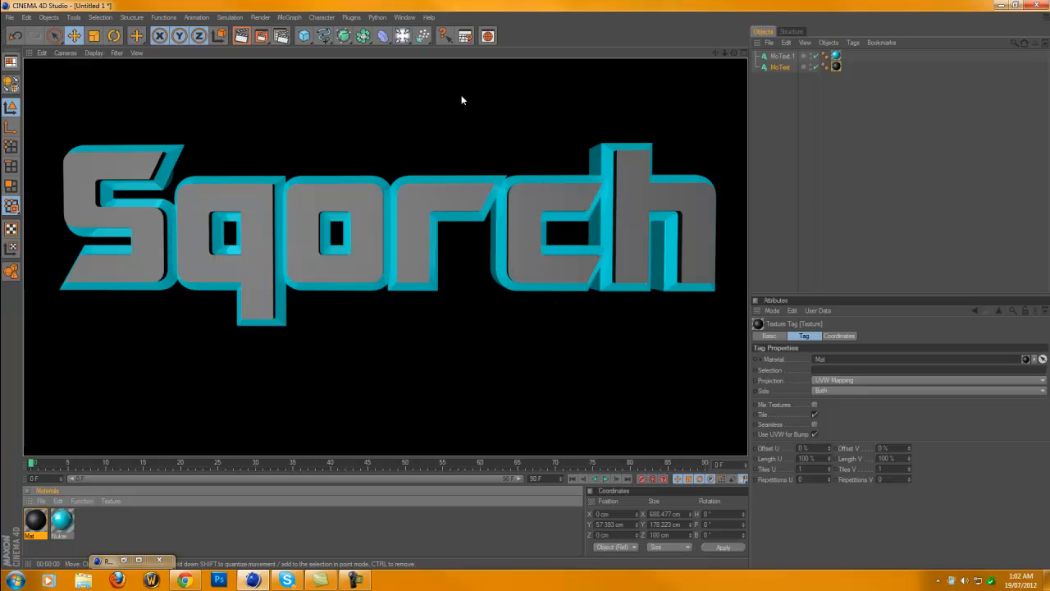
{"action": "left_click", "coordinate": [700, 115]}
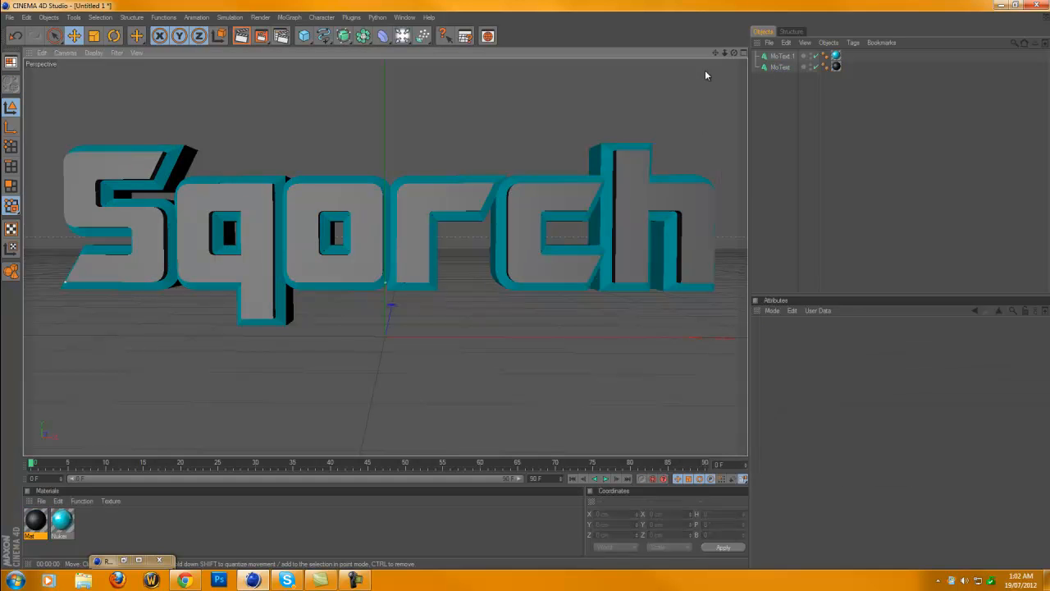
{"action": "left_click_drag", "start_coordinate": [734, 53], "coordinate": [526, 285]}
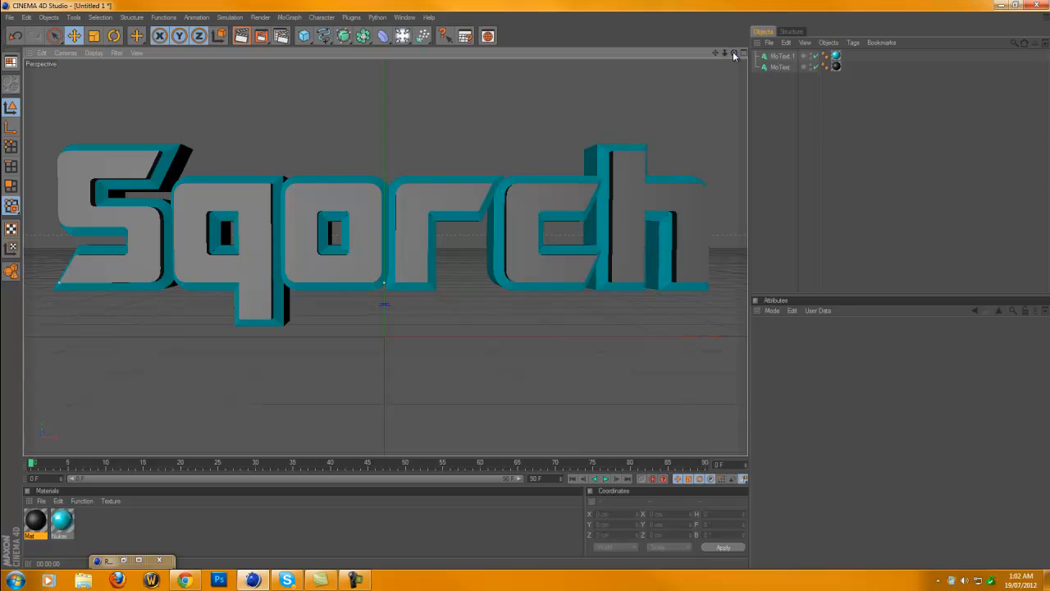
{"action": "left_click_drag", "start_coordinate": [715, 53], "coordinate": [526, 289]}
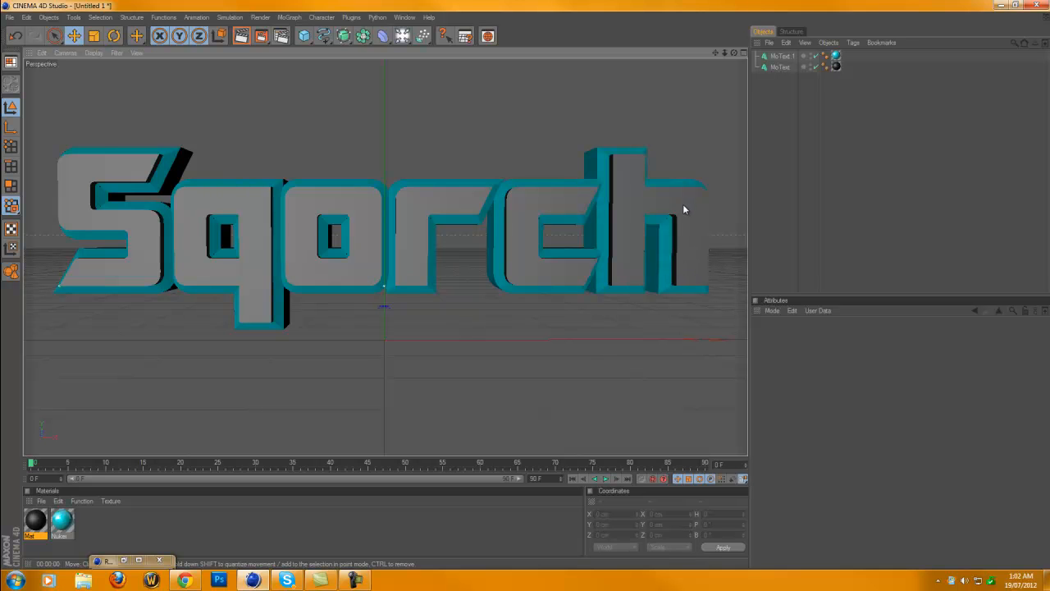
{"action": "left_click", "coordinate": [1002, 5]}
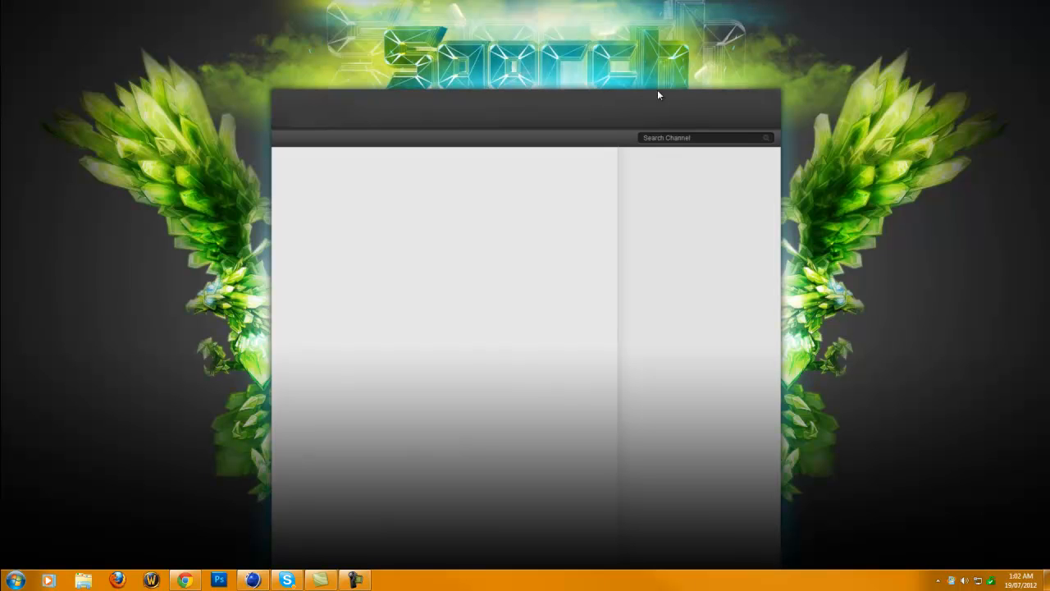
{"action": "left_click", "coordinate": [252, 579]}
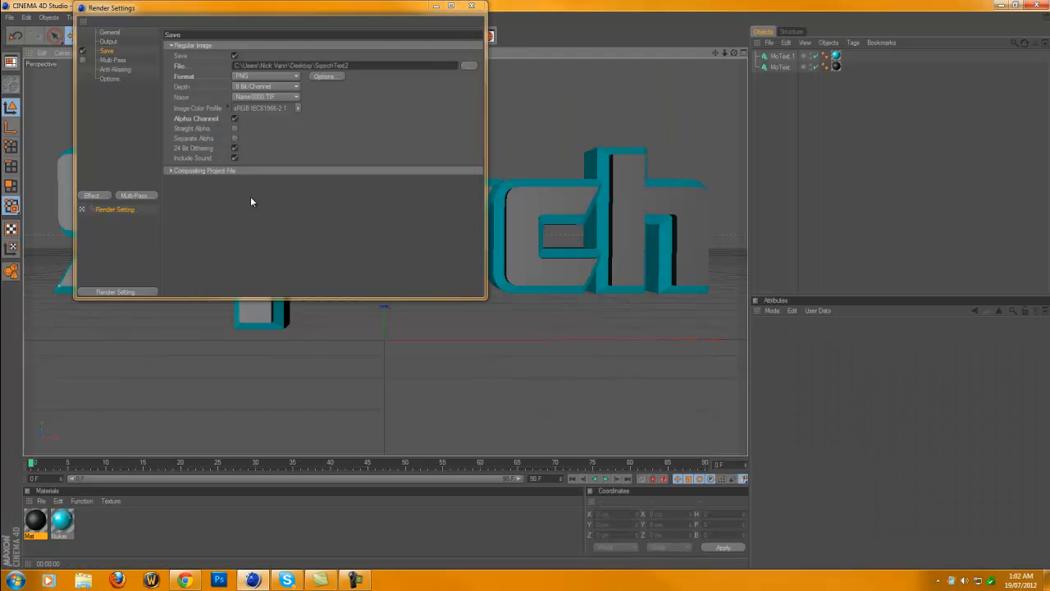
{"action": "left_click", "coordinate": [435, 6]}
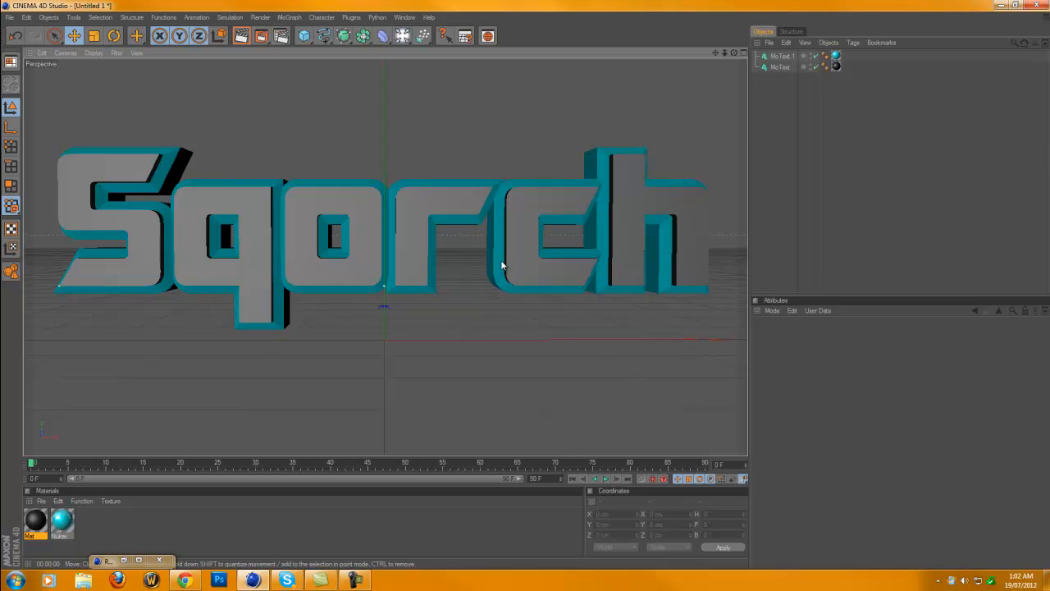
Add the Cel Renderer effect to the render settings with outline and edges enabled, a white edge color and a black background color
{"action": "left_click", "coordinate": [281, 38]}
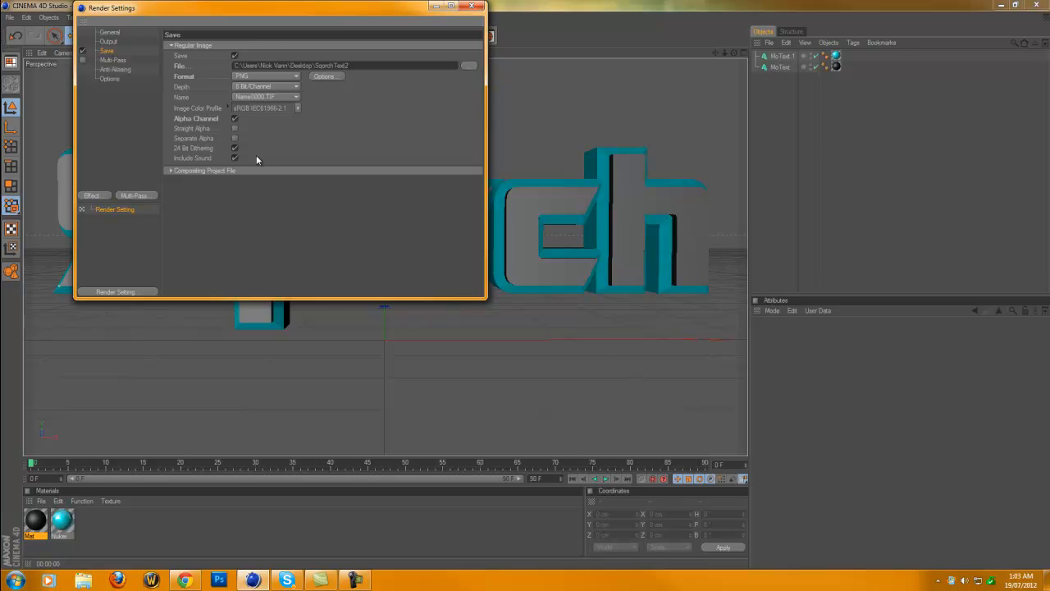
{"action": "left_click", "coordinate": [90, 196]}
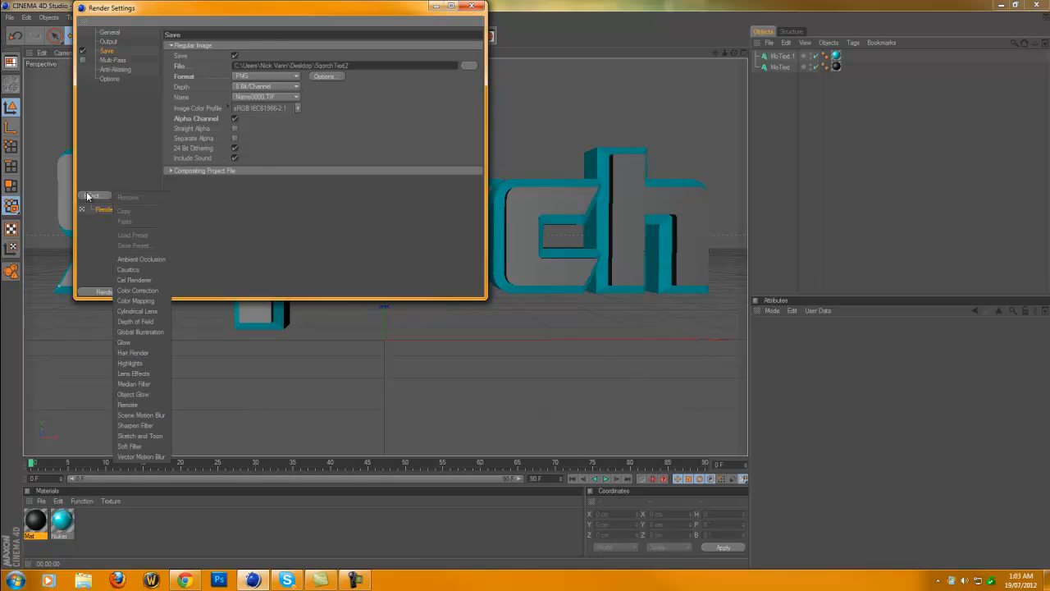
{"action": "left_click", "coordinate": [136, 280]}
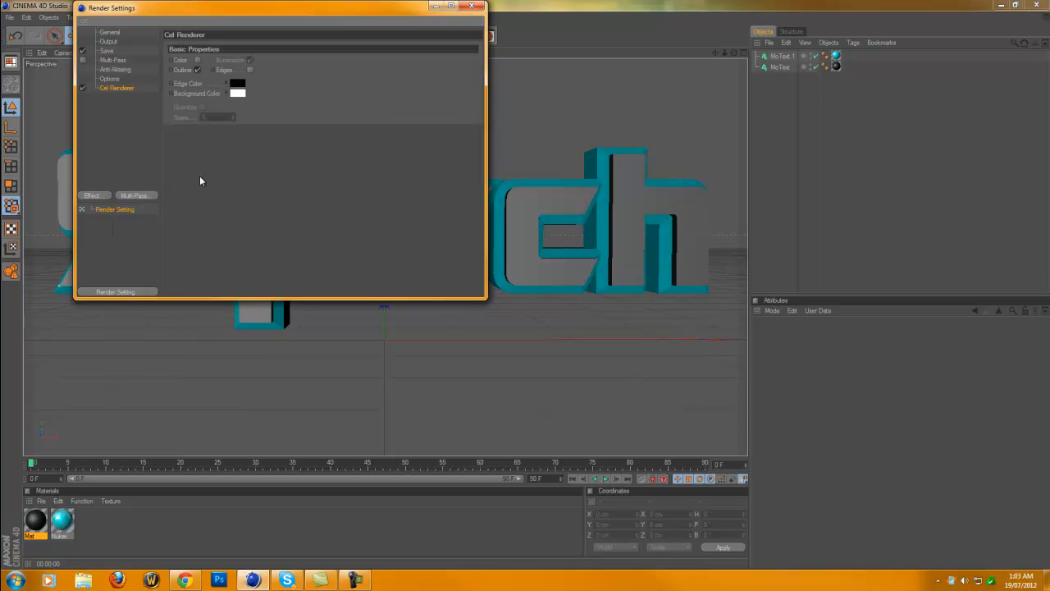
{"action": "left_click", "coordinate": [237, 97]}
{"action": "left_click_drag", "start_coordinate": [197, 100], "coordinate": [175, 110]}
{"action": "left_click", "coordinate": [215, 145]}
{"action": "left_click", "coordinate": [246, 84]}
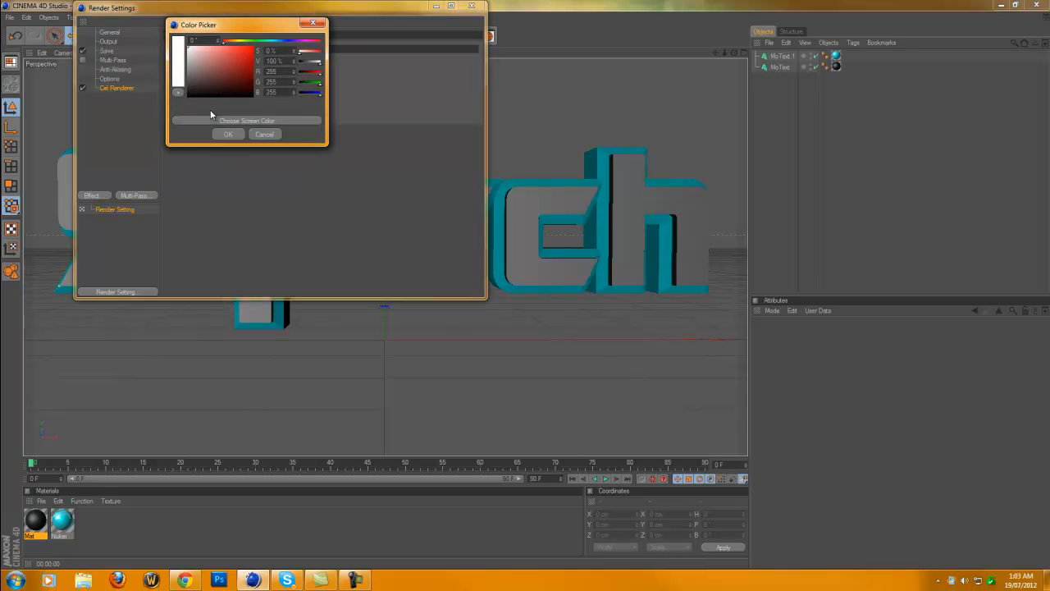
{"action": "left_click", "coordinate": [225, 135]}
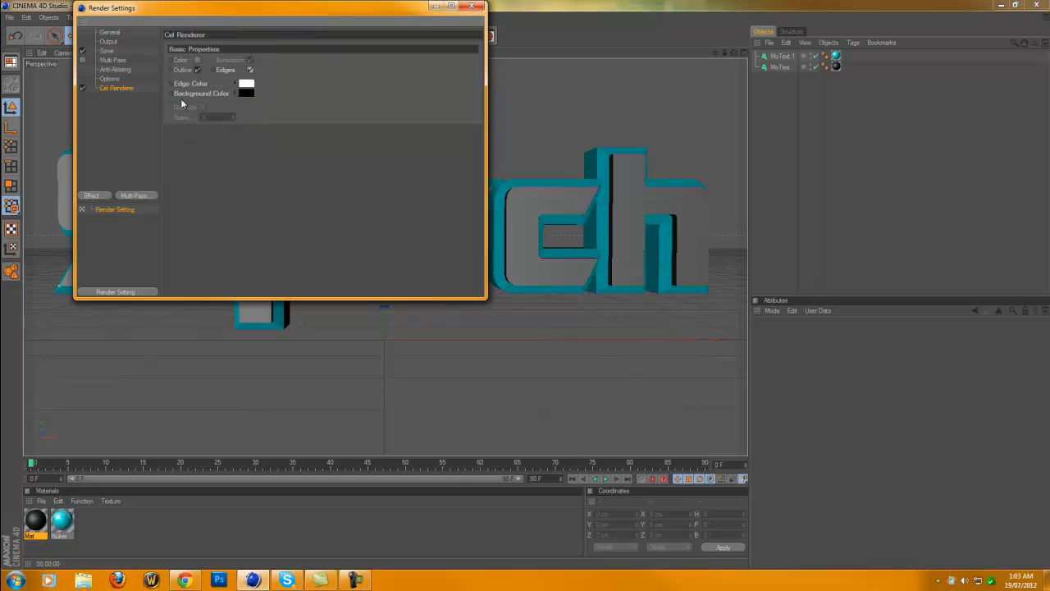
{"action": "left_click", "coordinate": [435, 6]}
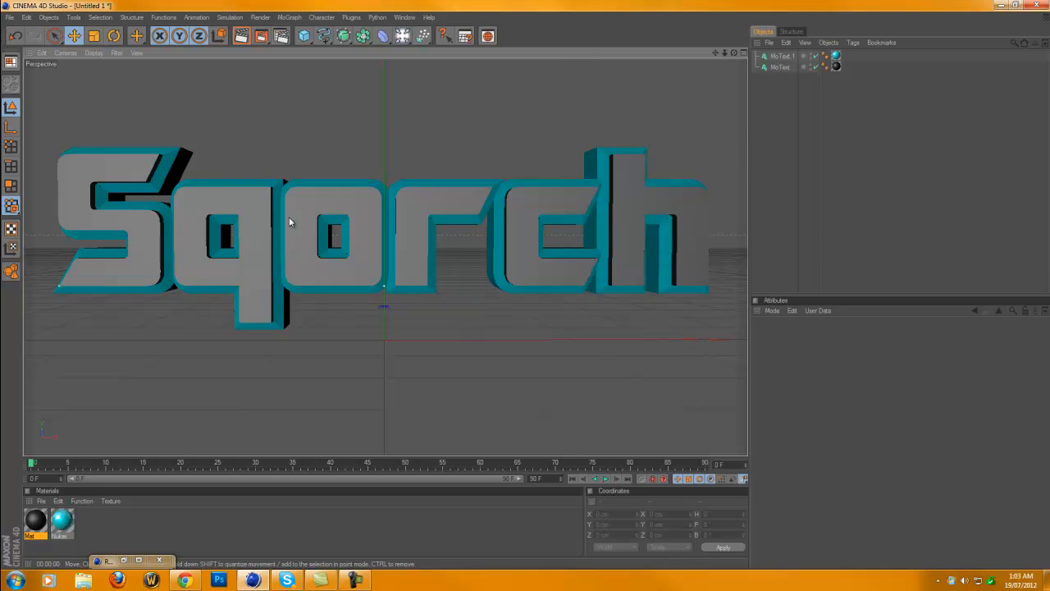
{"action": "left_click", "coordinate": [787, 58]}
{"action": "left_click", "coordinate": [783, 67]}
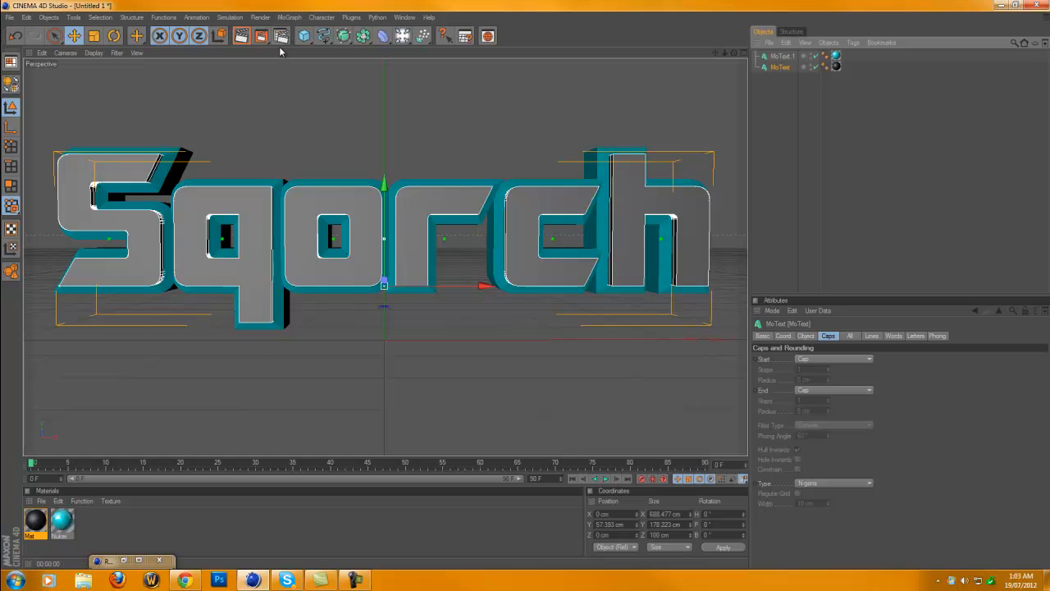
{"action": "left_click", "coordinate": [775, 57]}
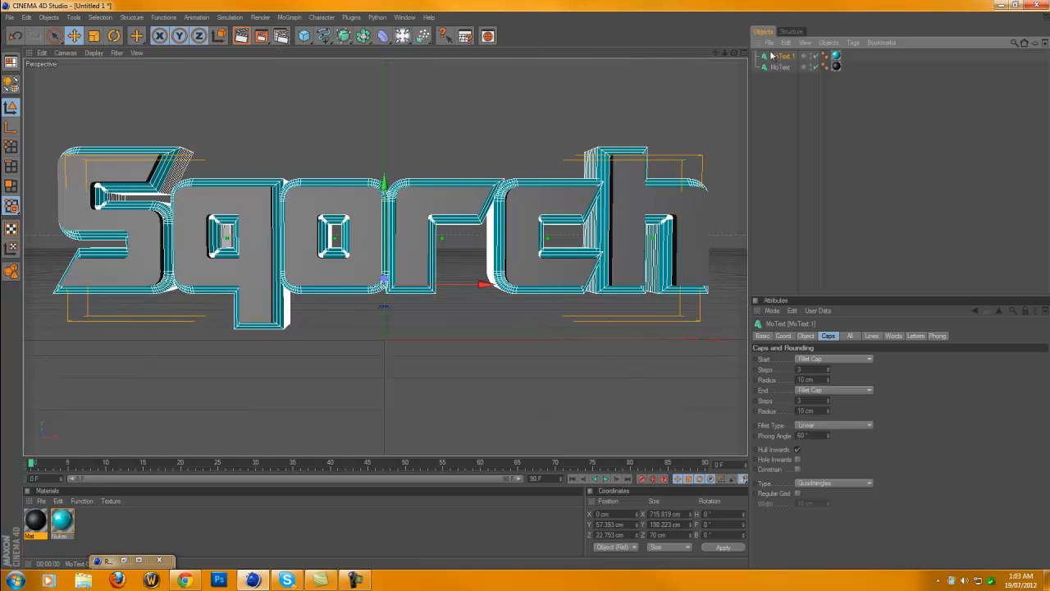
{"action": "left_click", "coordinate": [796, 69]}
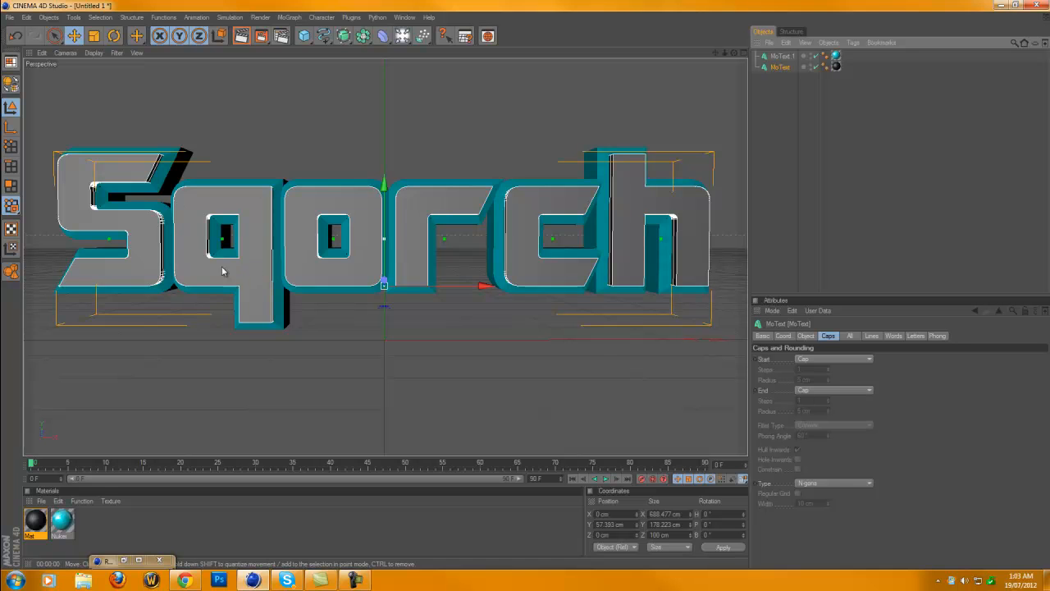
{"action": "left_click", "coordinate": [784, 56]}
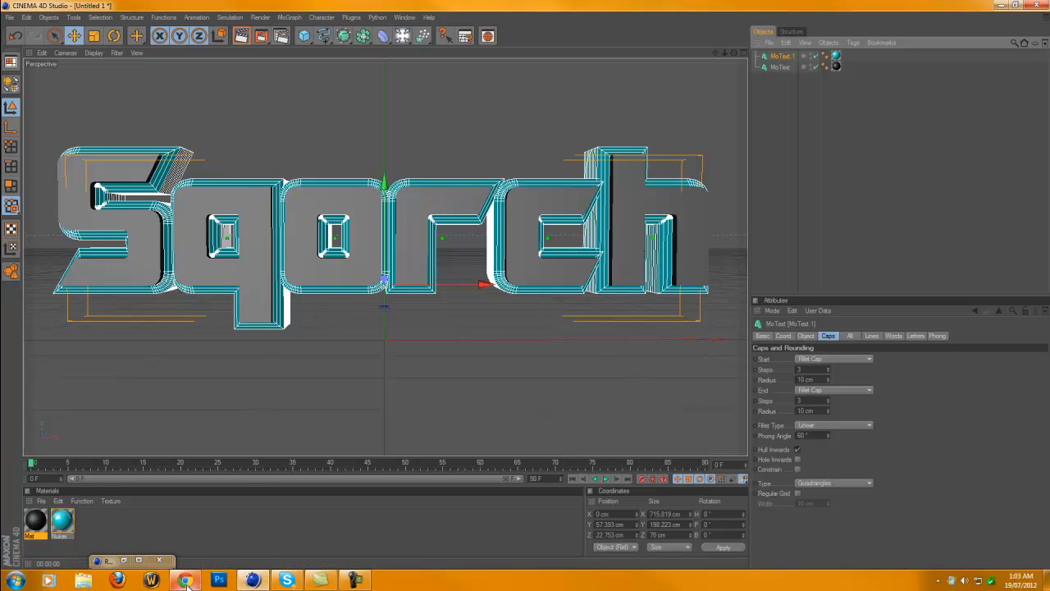
Switch to the desktop and view the example renders SqorchText and SqorchText1 in Windows Photo Viewer
{"action": "left_click", "coordinate": [255, 583]}
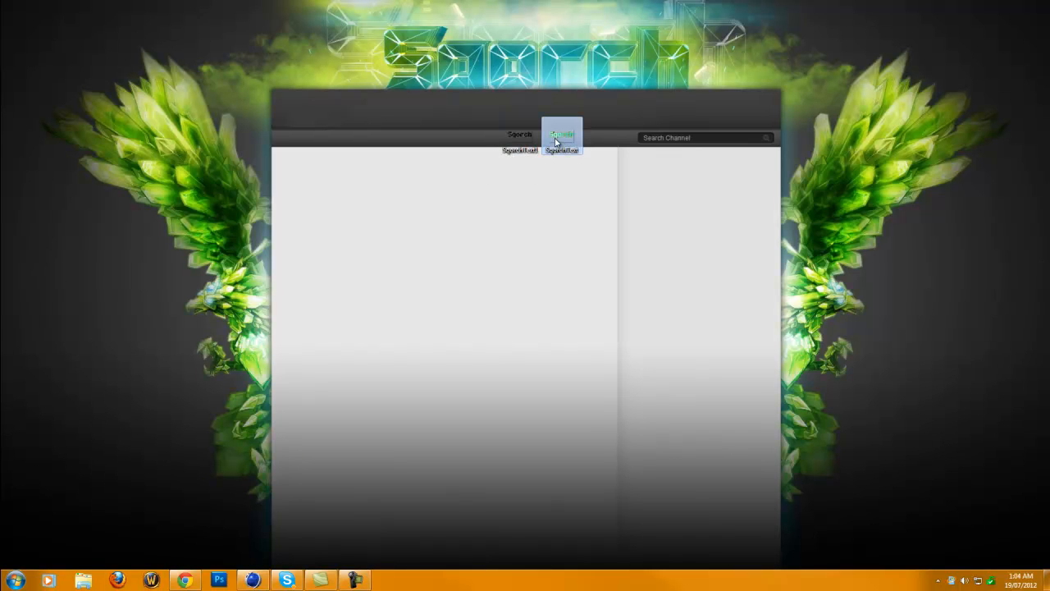
{"action": "double_click", "coordinate": [557, 142]}
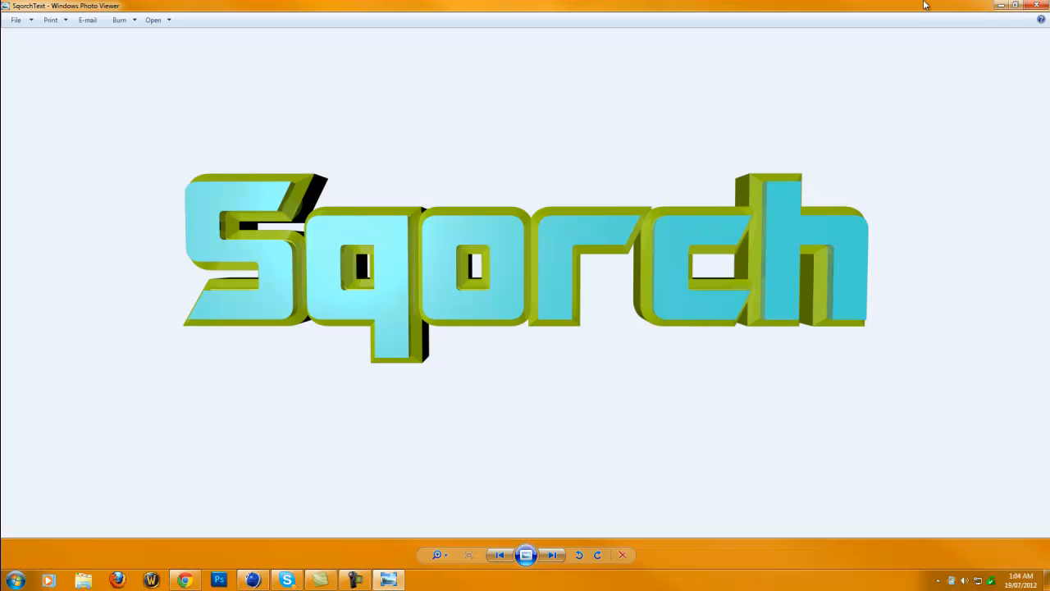
{"action": "left_click", "coordinate": [1037, 4]}
{"action": "double_click", "coordinate": [520, 137]}
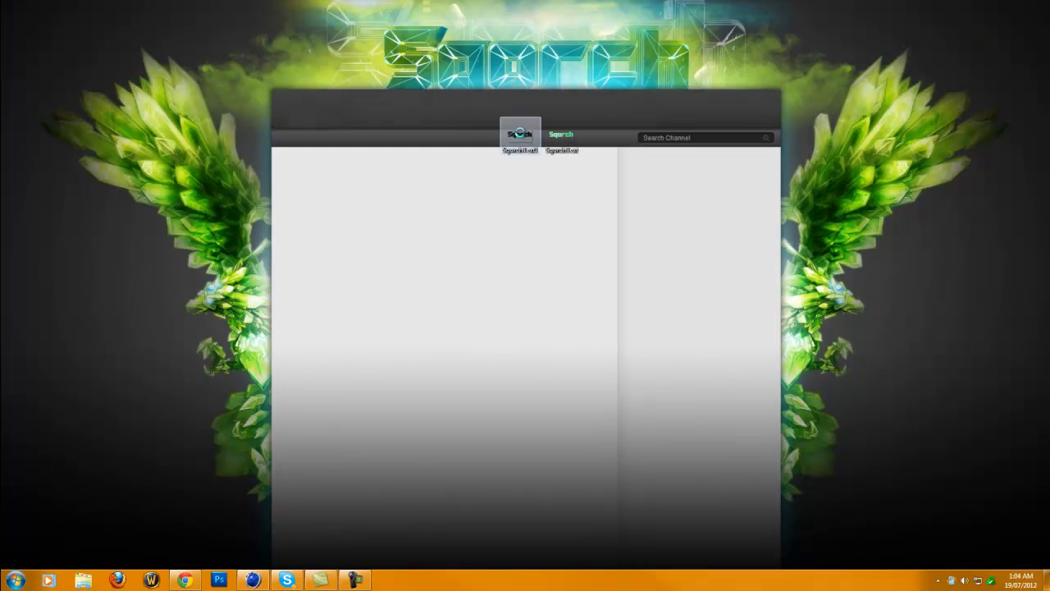
{"action": "left_click", "coordinate": [259, 580]}
{"action": "left_click", "coordinate": [436, 7]}
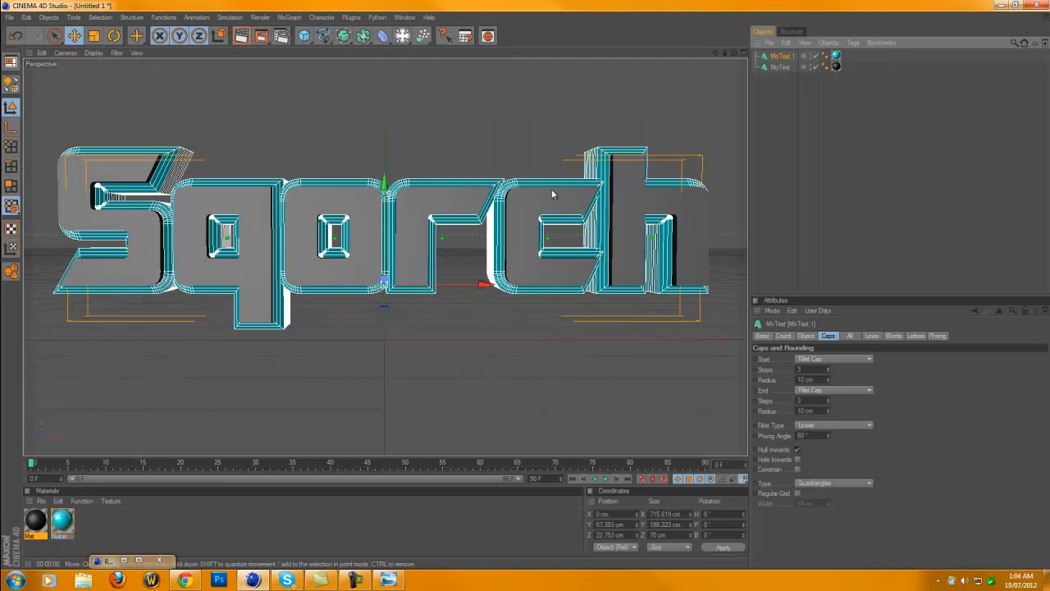
{"action": "left_click", "coordinate": [534, 272]}
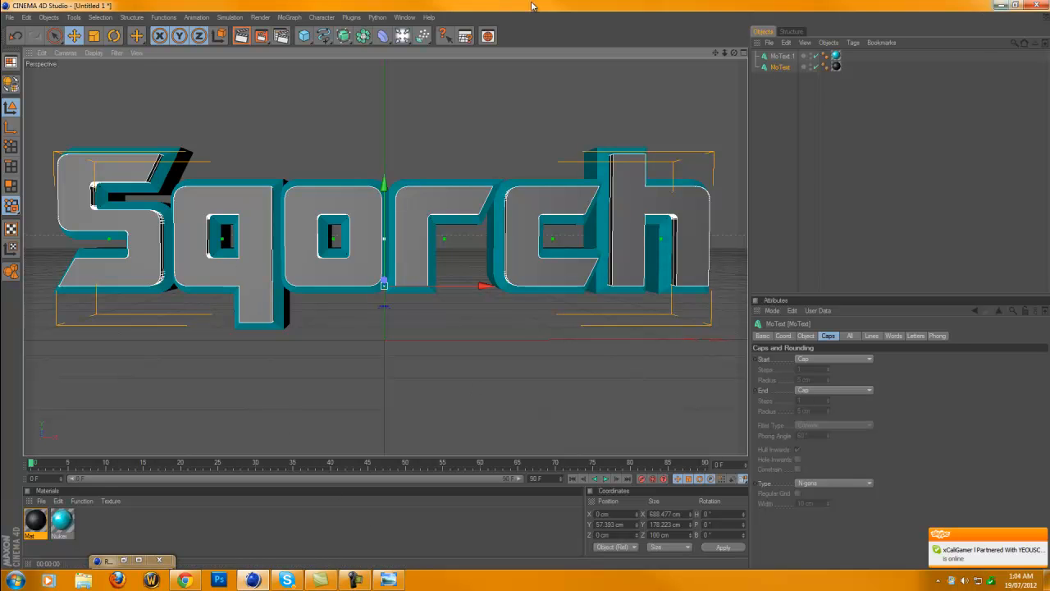
{"action": "left_click", "coordinate": [278, 40]}
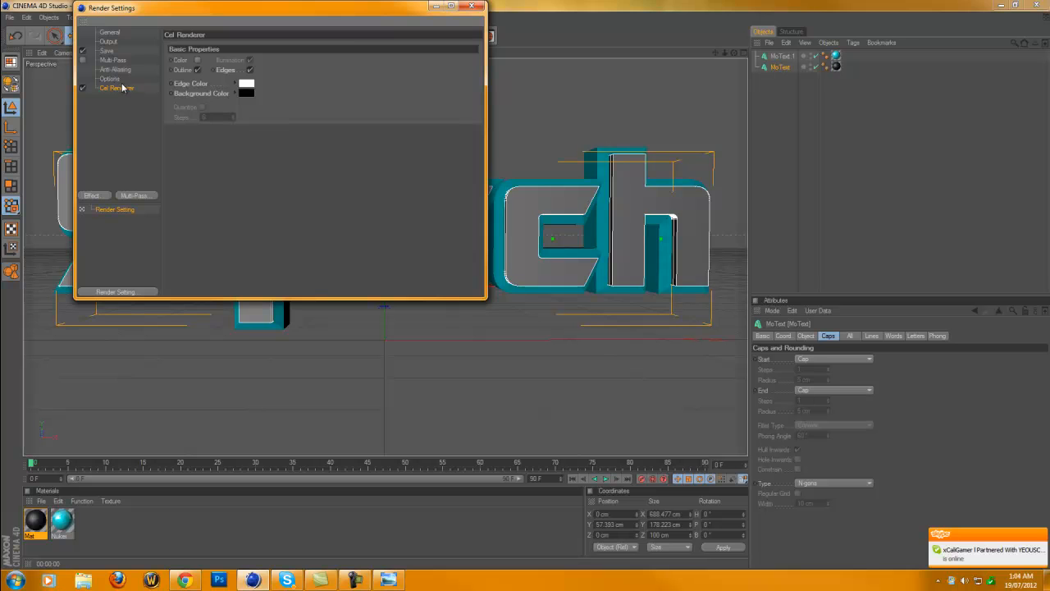
{"action": "left_click", "coordinate": [436, 6]}
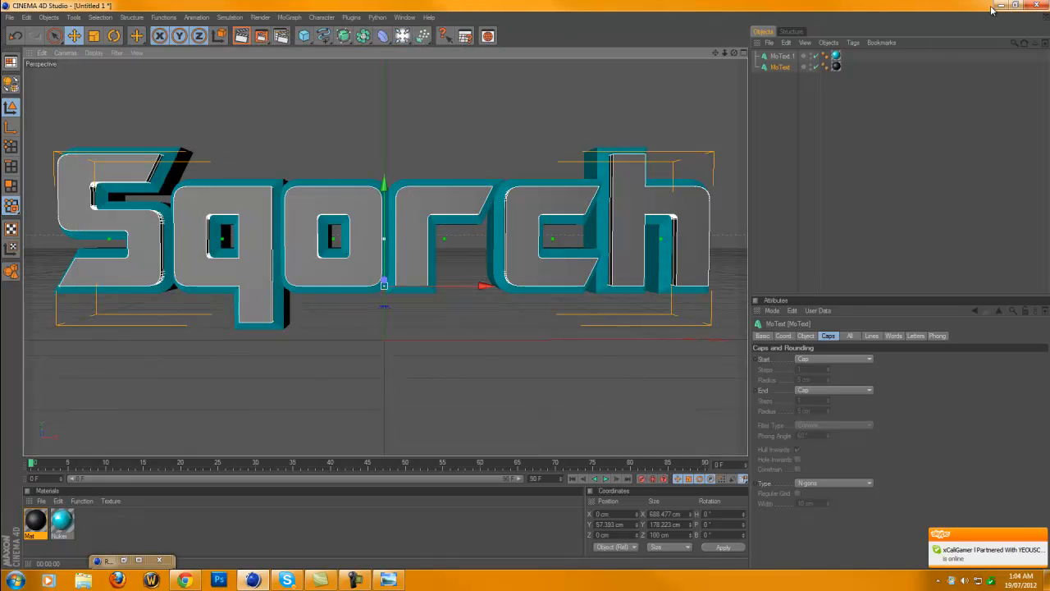
{"action": "left_click", "coordinate": [996, 6]}
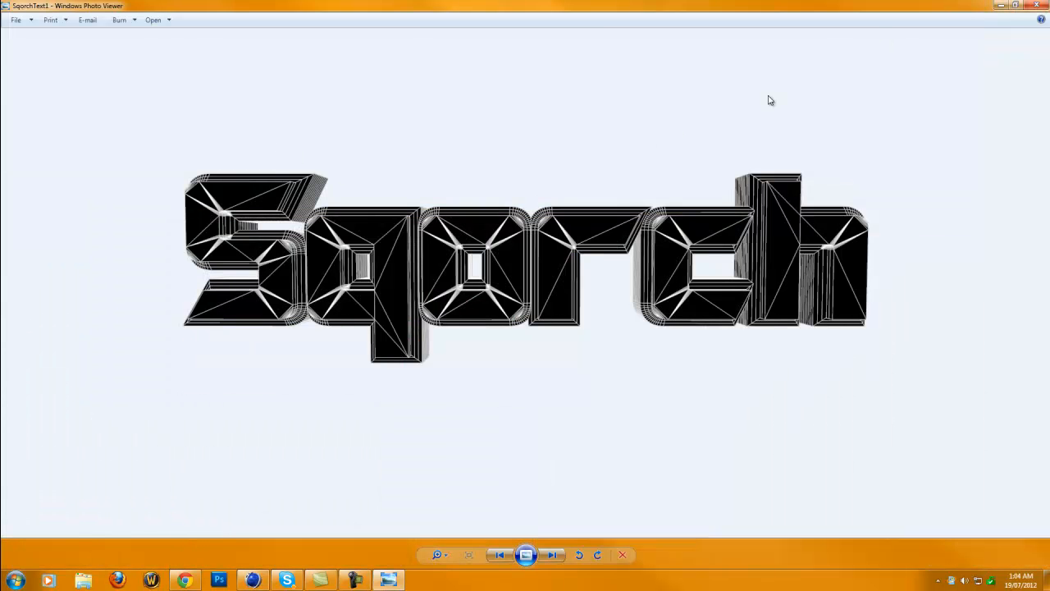
{"action": "left_click", "coordinate": [1001, 6]}
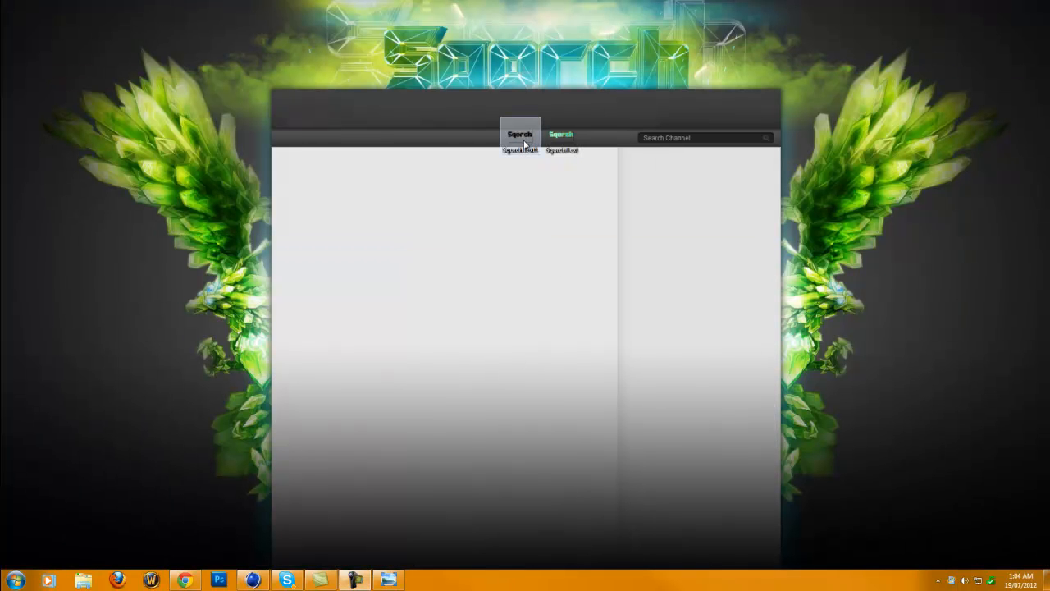
{"action": "left_click_drag", "start_coordinate": [521, 139], "coordinate": [395, 193]}
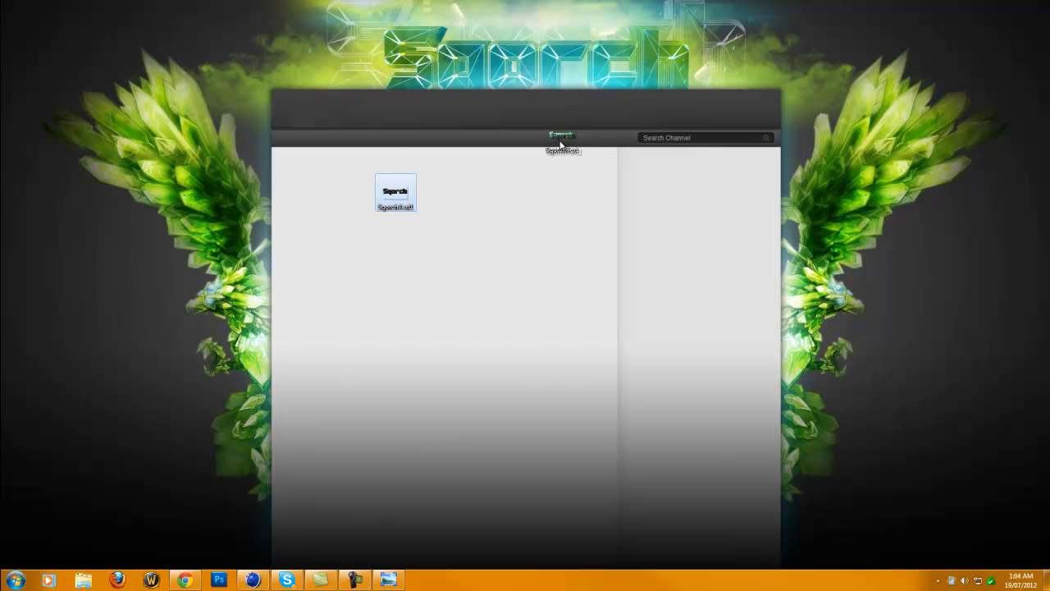
{"action": "left_click_drag", "start_coordinate": [560, 143], "coordinate": [500, 141]}
{"action": "left_click", "coordinate": [538, 82]}
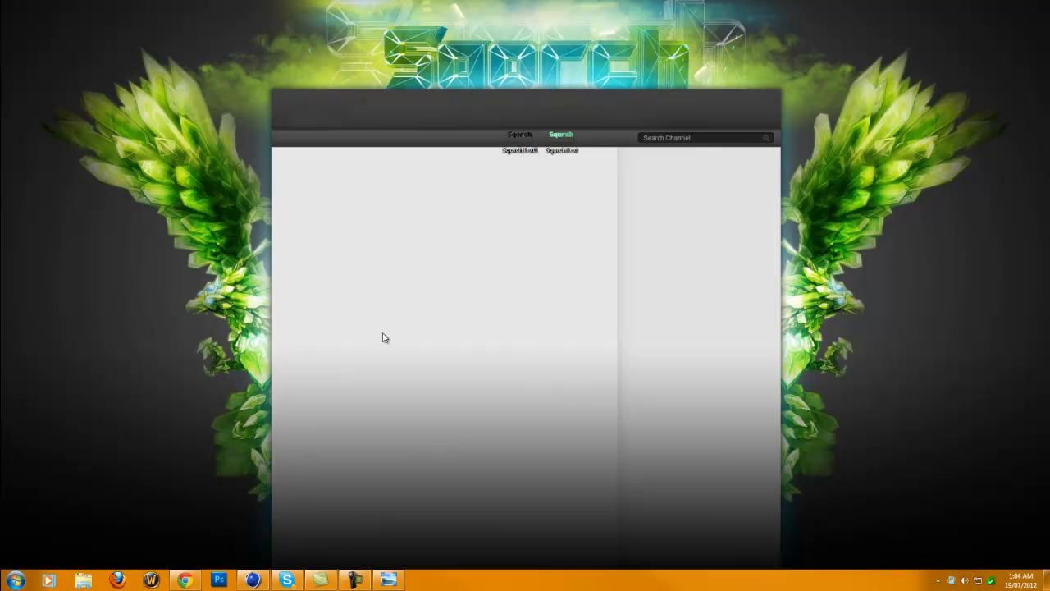
Switch back to CINEMA 4D and render the Cel Renderer wireframe version of the Sqorch text to the Picture Viewer
{"action": "left_click", "coordinate": [252, 580]}
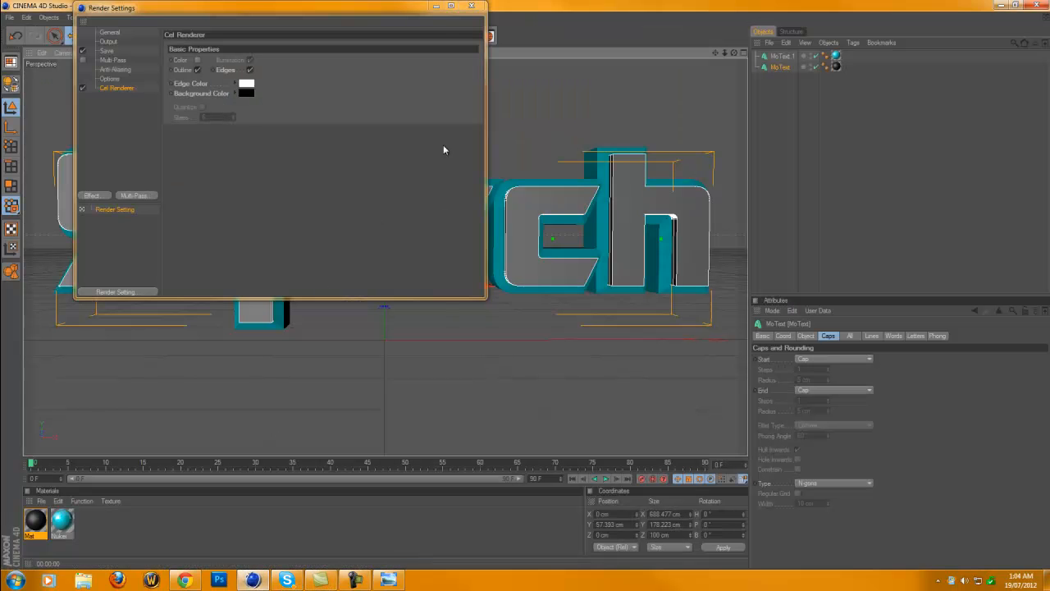
{"action": "left_click", "coordinate": [438, 10]}
{"action": "left_click", "coordinate": [260, 36]}
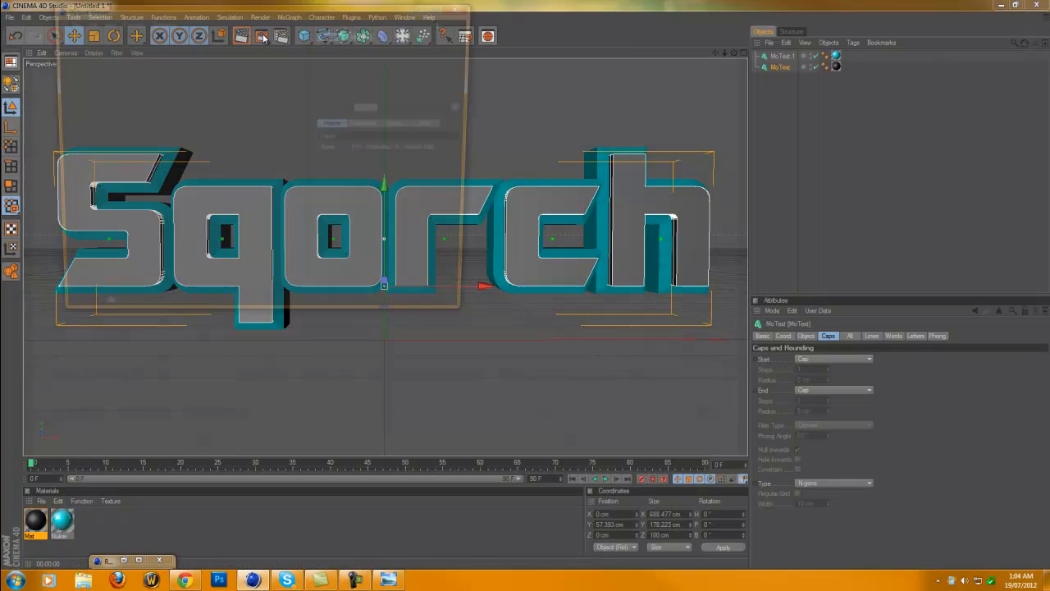
{"action": "left_click", "coordinate": [489, 326]}
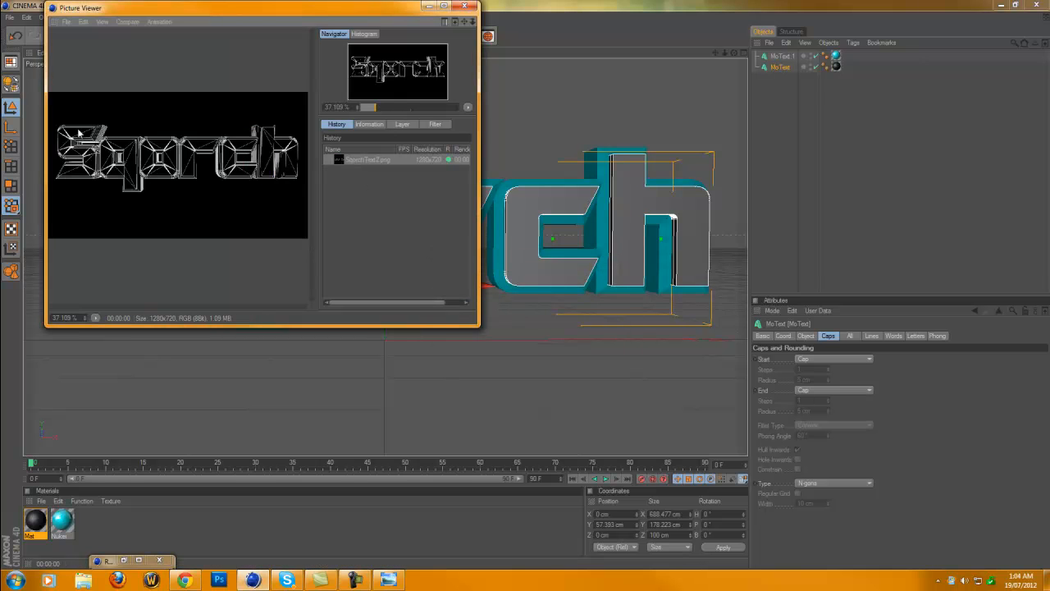
{"action": "left_click", "coordinate": [429, 6]}
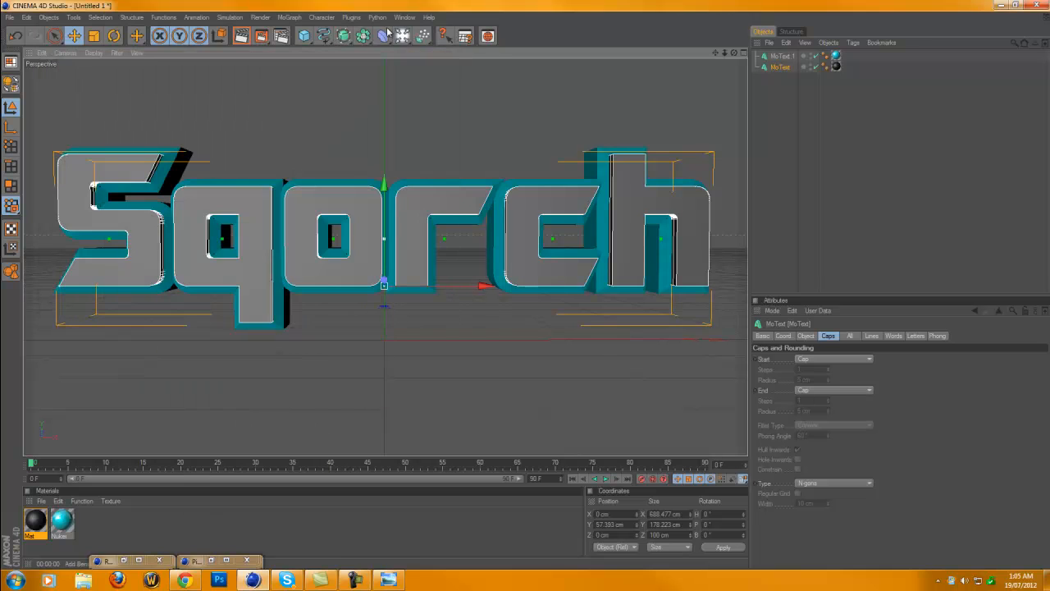
{"action": "left_click", "coordinate": [211, 561]}
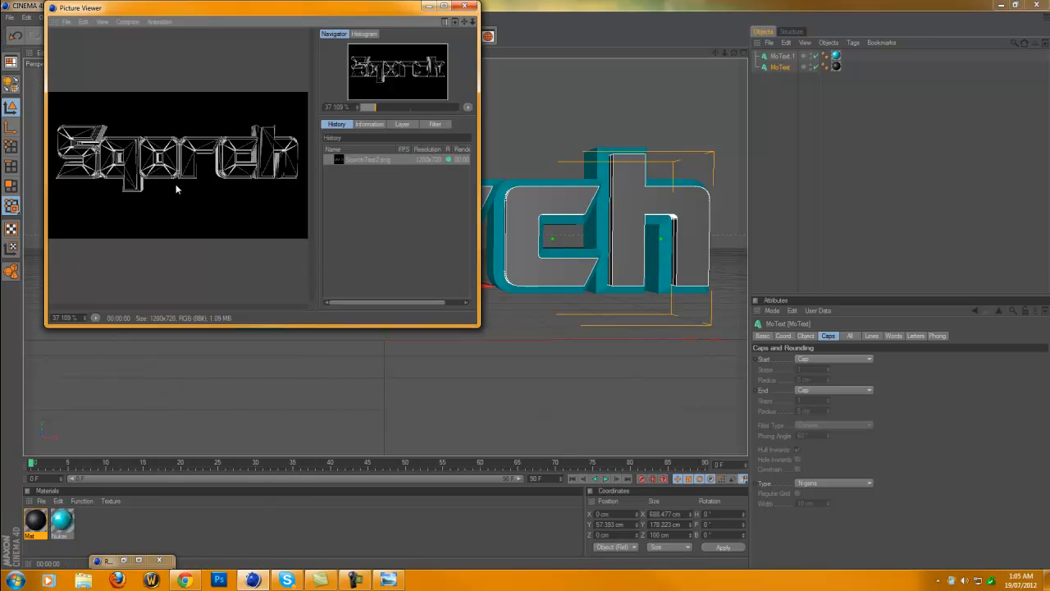
Disable the Cel Renderer effect in the render settings
{"action": "left_click", "coordinate": [429, 7]}
{"action": "left_click", "coordinate": [283, 38]}
{"action": "left_click", "coordinate": [83, 88]}
{"action": "left_click", "coordinate": [435, 6]}
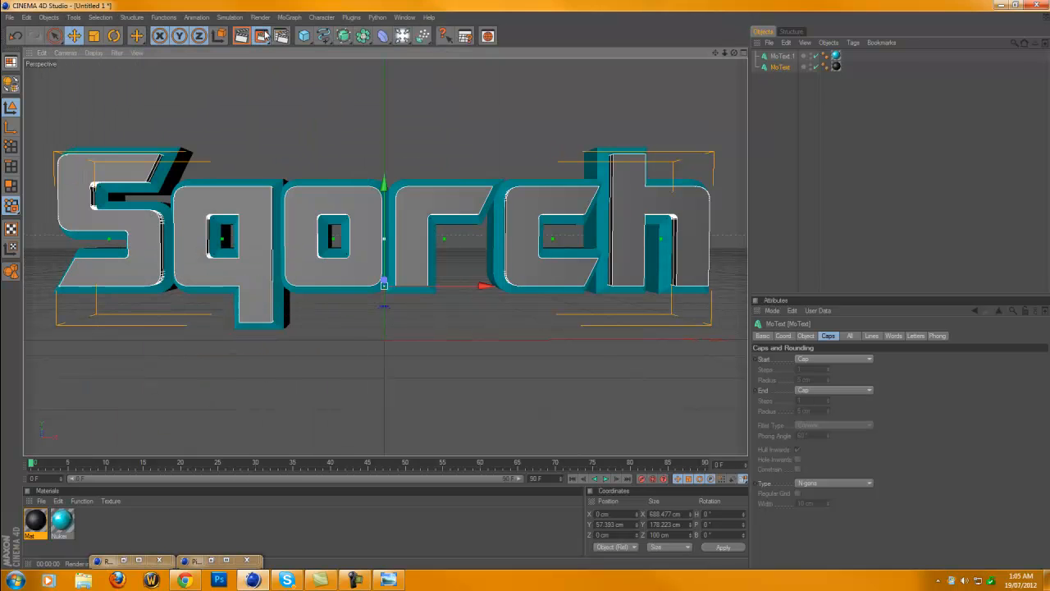
Render the cyan and dark grey Sqorch text to the Picture Viewer without the cel effect, and return to the desktop
{"action": "key", "text": "shift+r"}
{"action": "left_click", "coordinate": [488, 326]}
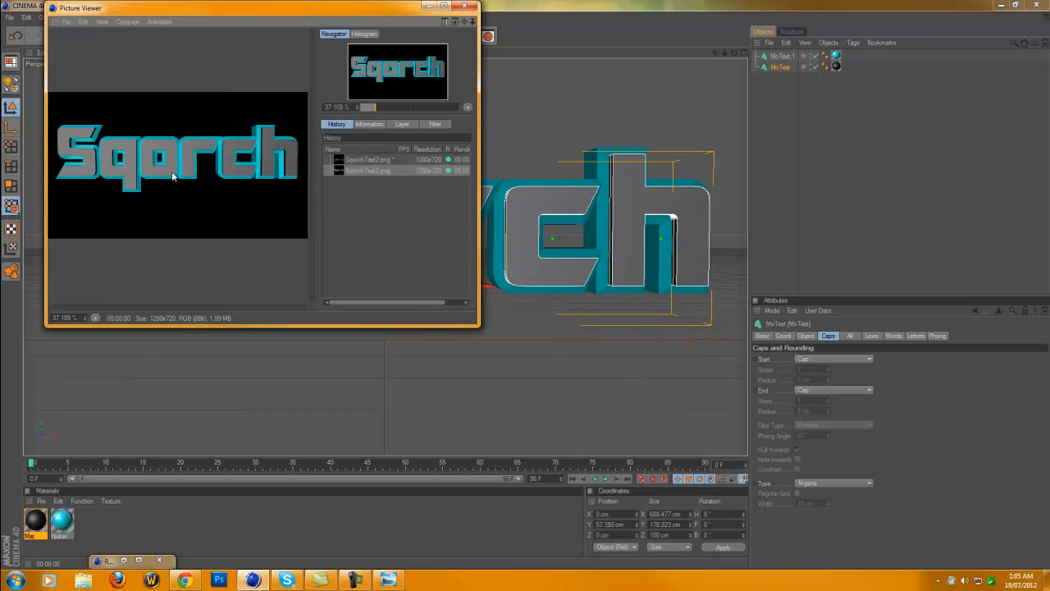
{"action": "left_click", "coordinate": [427, 5]}
{"action": "left_click", "coordinate": [1001, 4]}
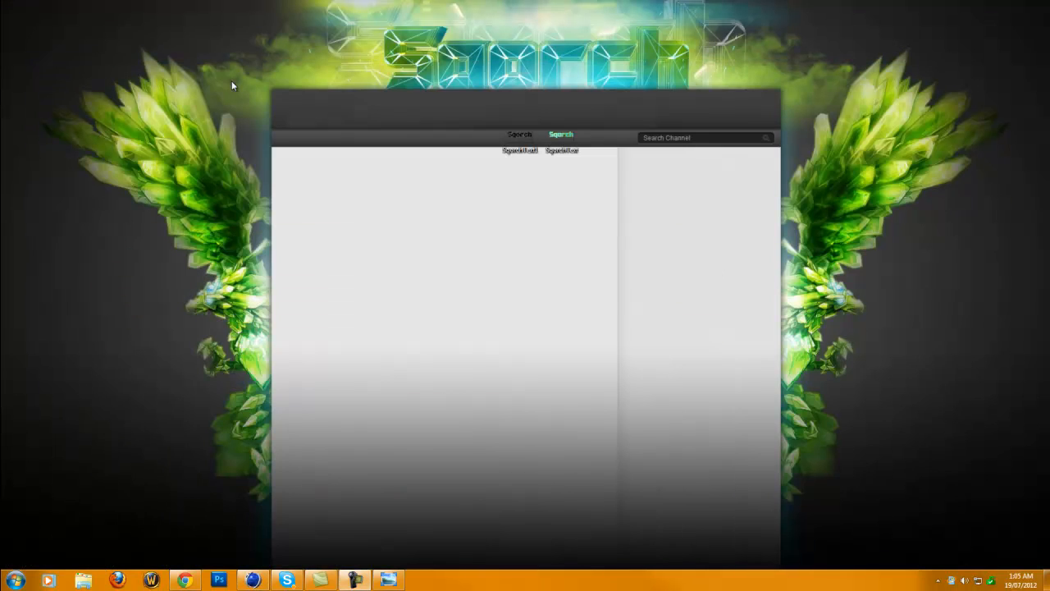